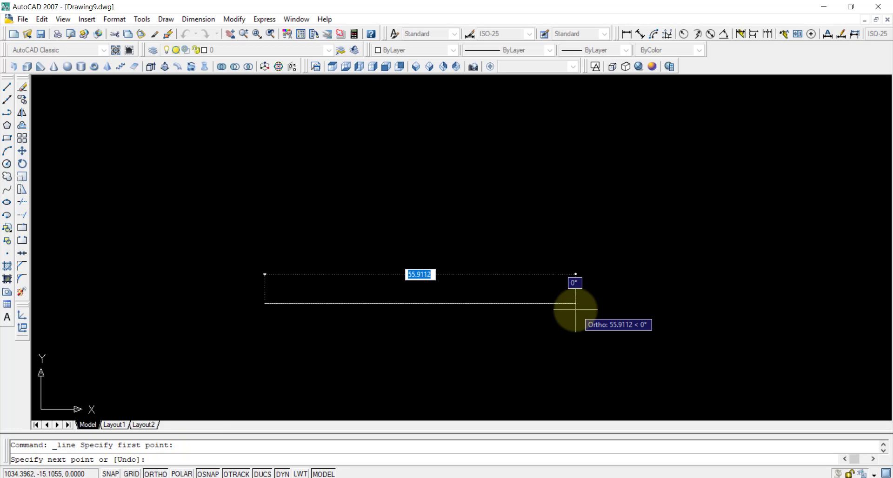
# Draw a closed rectangular outline from lines, 125 units long and 15 units high
pyautogui.write('125')
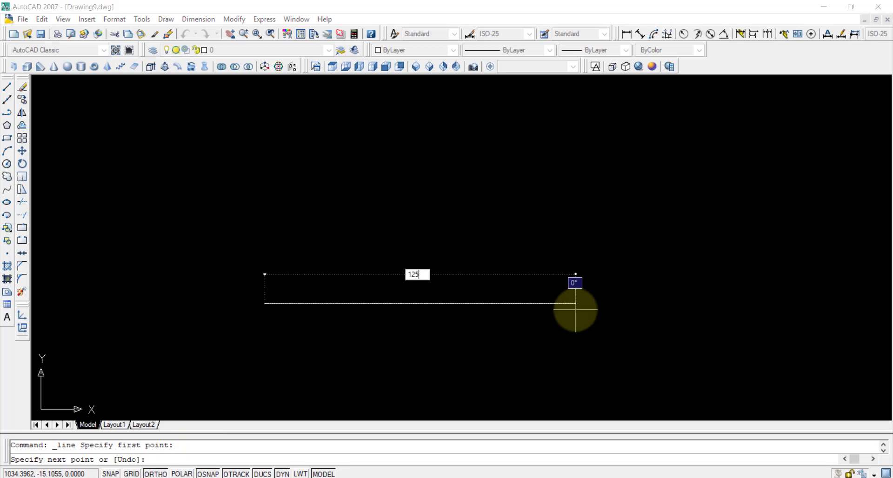
pyautogui.press('Return')
pyautogui.scroll(-3, 488, 253)
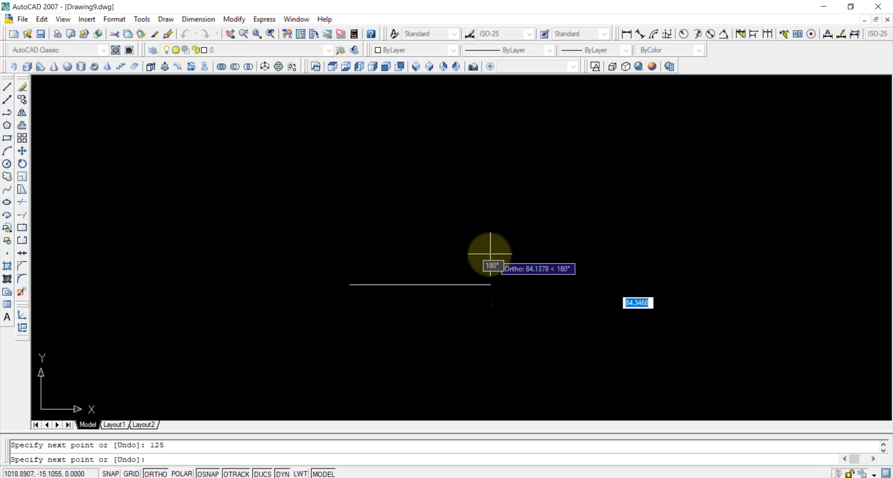
pyautogui.scroll(4, 653, 264)
pyautogui.moveTo(653, 264); pyautogui.dragTo(507, 322, button='middle')
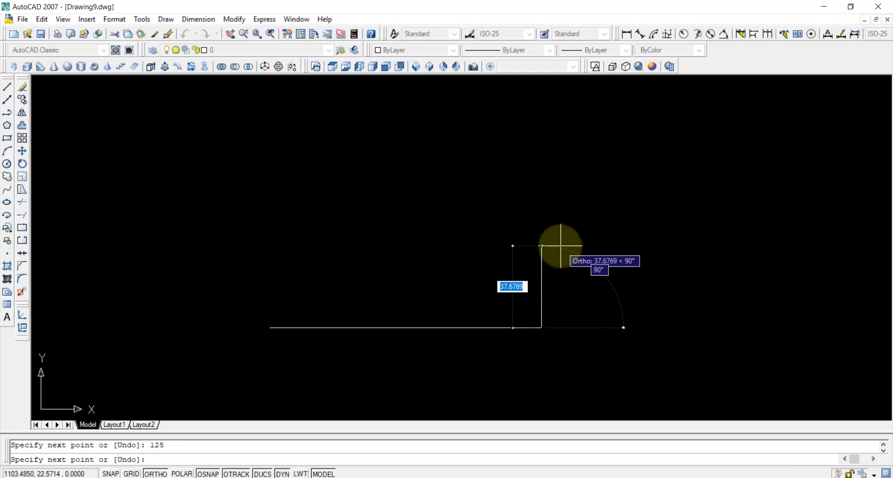
pyautogui.write('1')
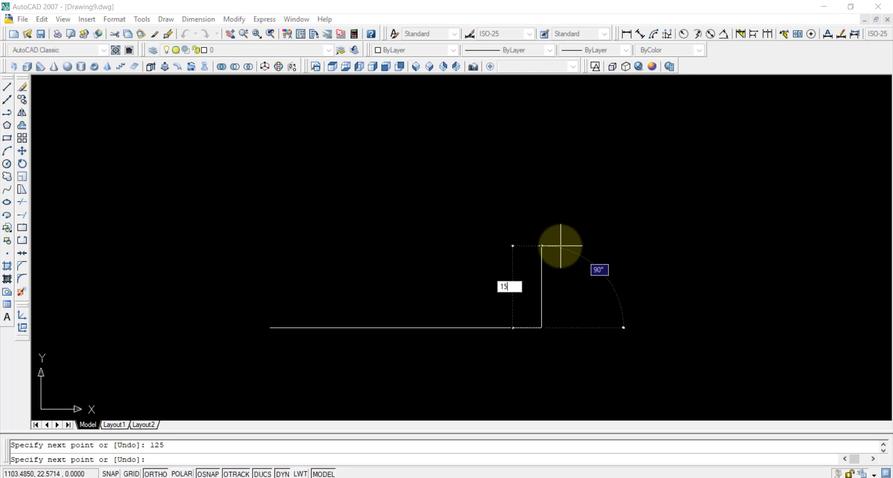
pyautogui.write('5')
pyautogui.press('Return')
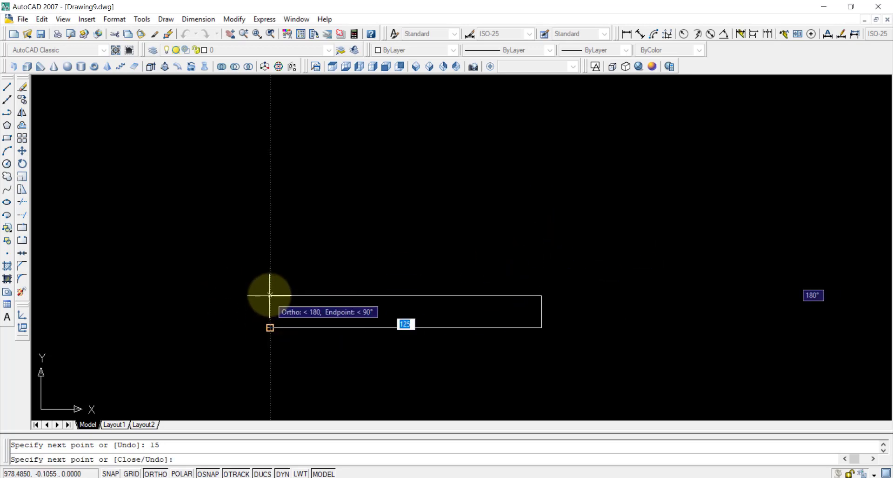
pyautogui.click(270, 295)
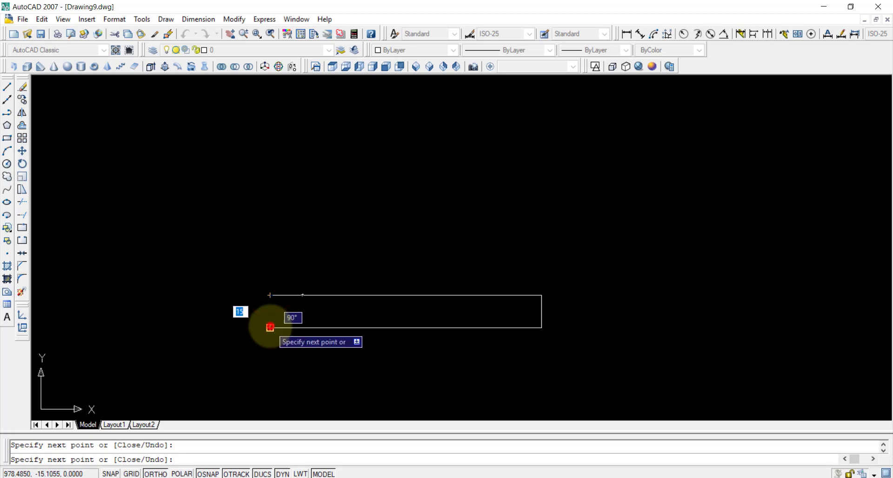
pyautogui.rightClick(355, 206)
pyautogui.click(378, 215)
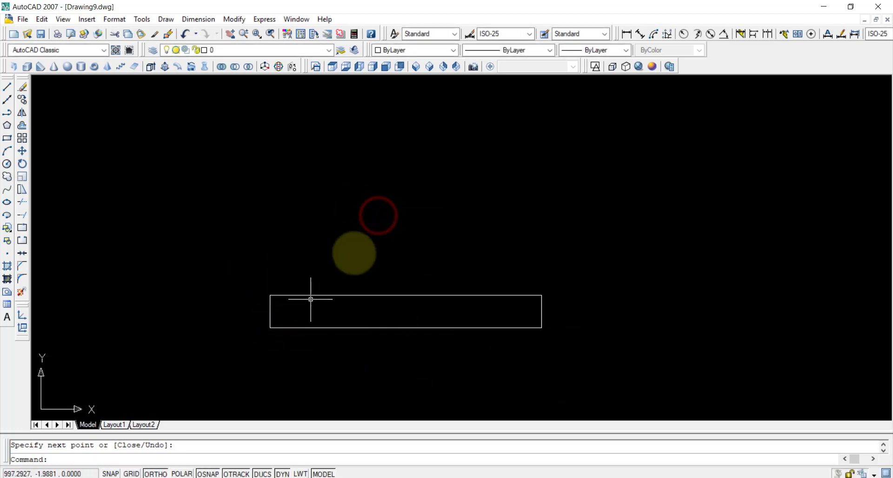
# Draw a vertical line 30 units long upward from the midpoint of the rectangle's lower edge
pyautogui.click(432, 327)
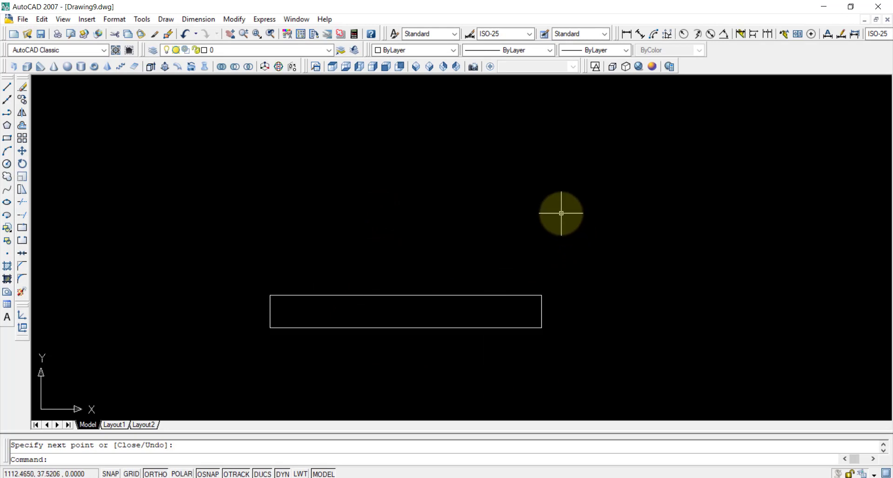
pyautogui.rightClick(535, 199)
pyautogui.click(571, 205)
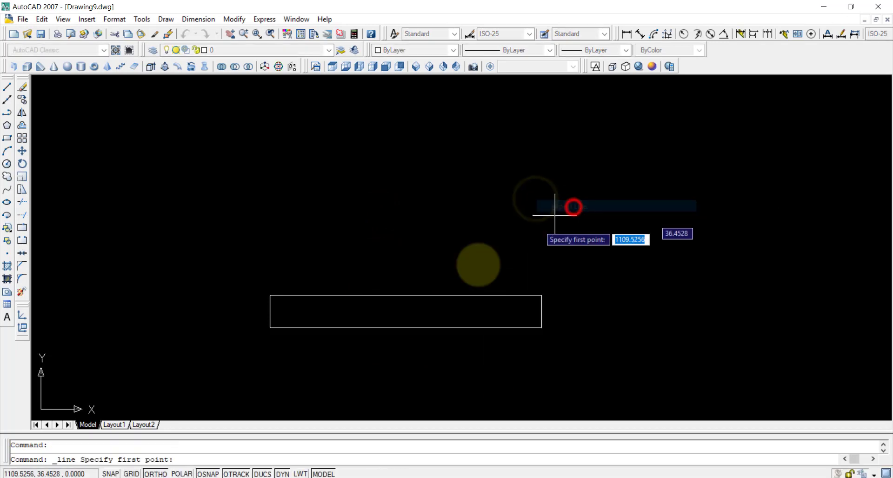
pyautogui.click(405, 328)
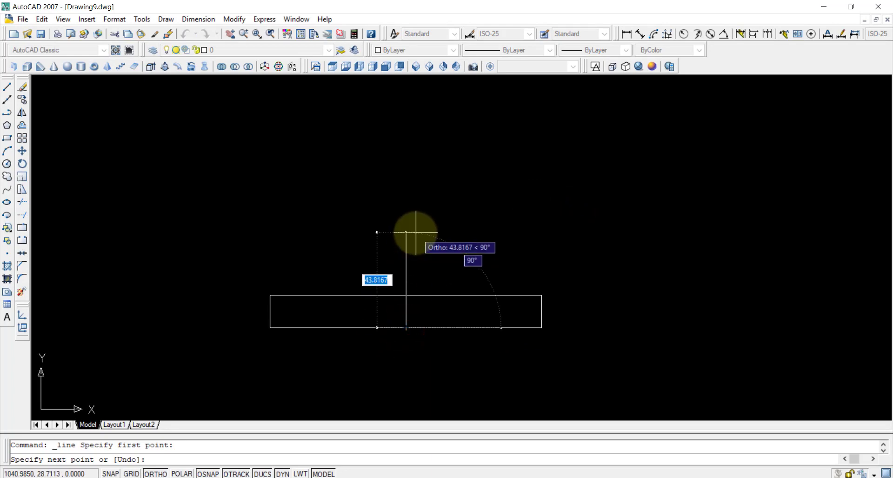
pyautogui.write('30')
pyautogui.press('Return')
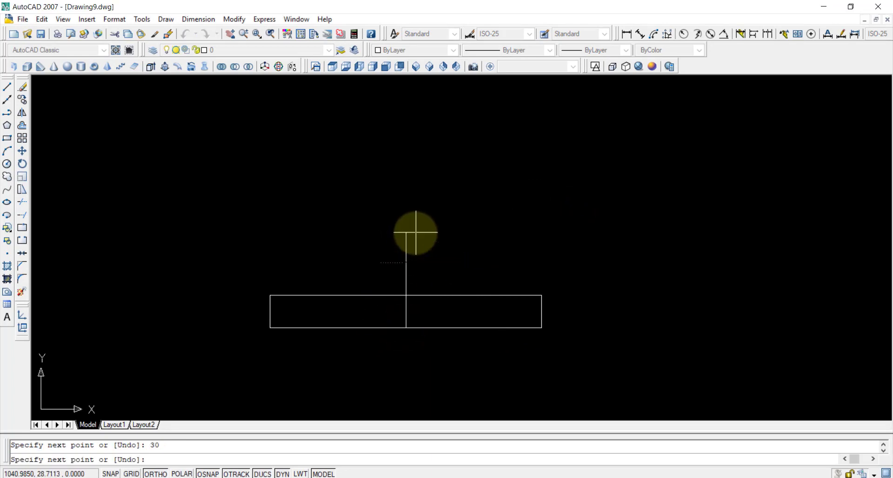
pyautogui.press('Return')
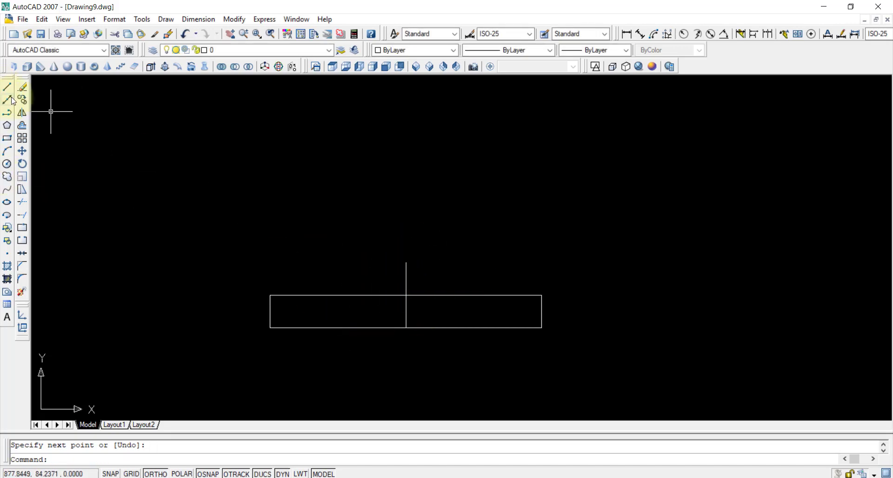
# Draw a circle of diameter 25 centred on the upper end of the vertical line
pyautogui.click(7, 165)
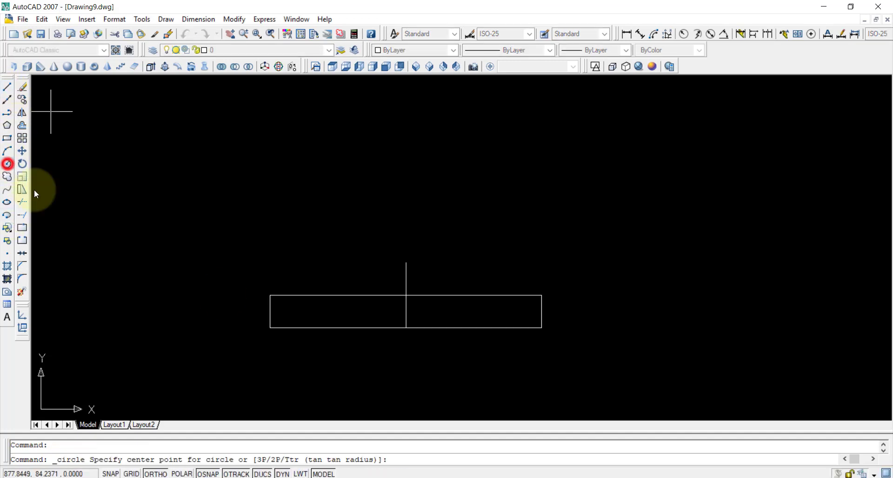
pyautogui.click(405, 262)
pyautogui.write('D')
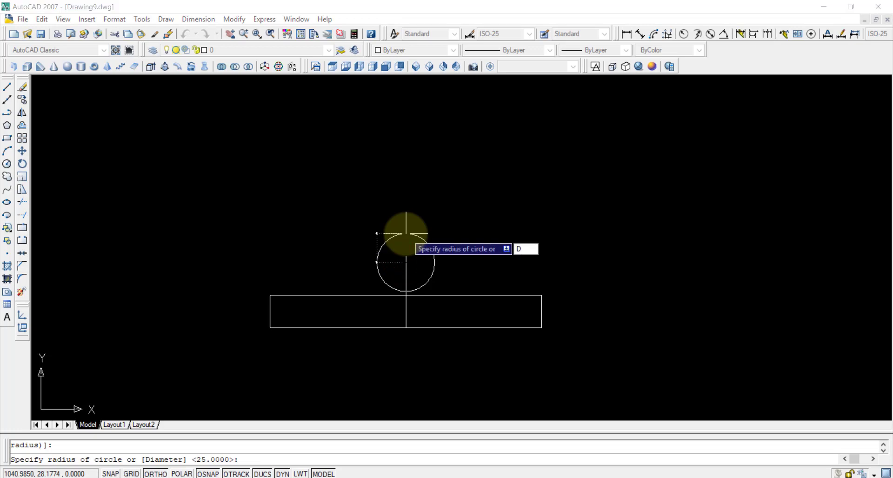
pyautogui.press('Return')
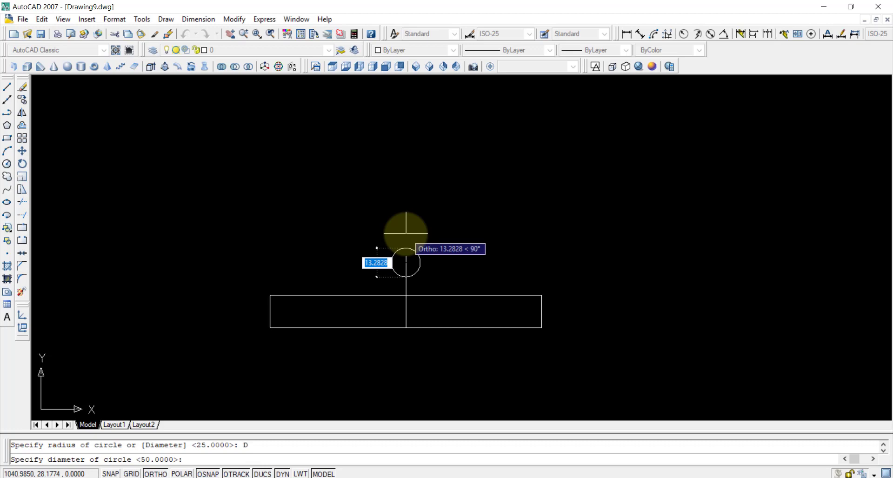
pyautogui.write('25')
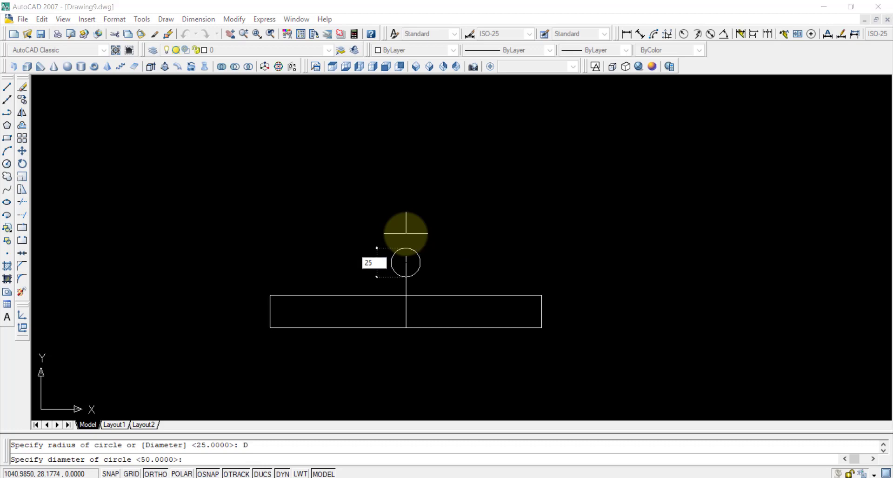
pyautogui.press('Return')
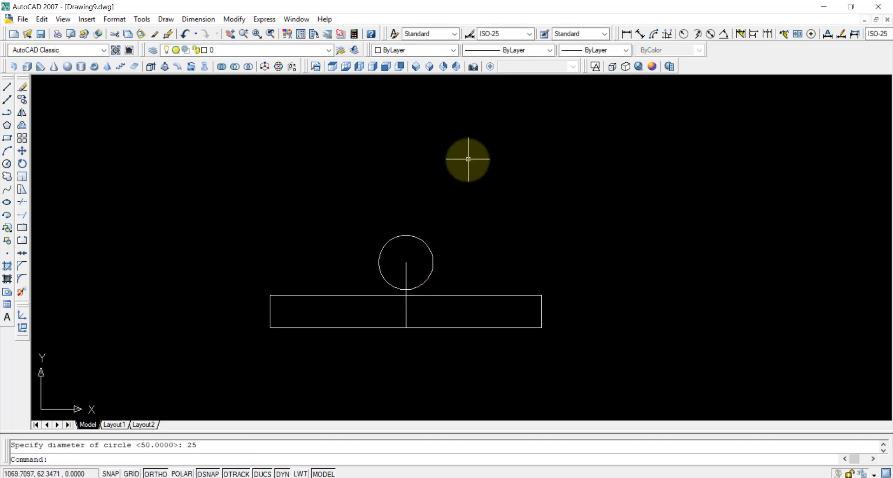
# Draw a concentric outer circle of radius 25 around the small circle
pyautogui.rightClick(427, 146)
pyautogui.click(447, 156)
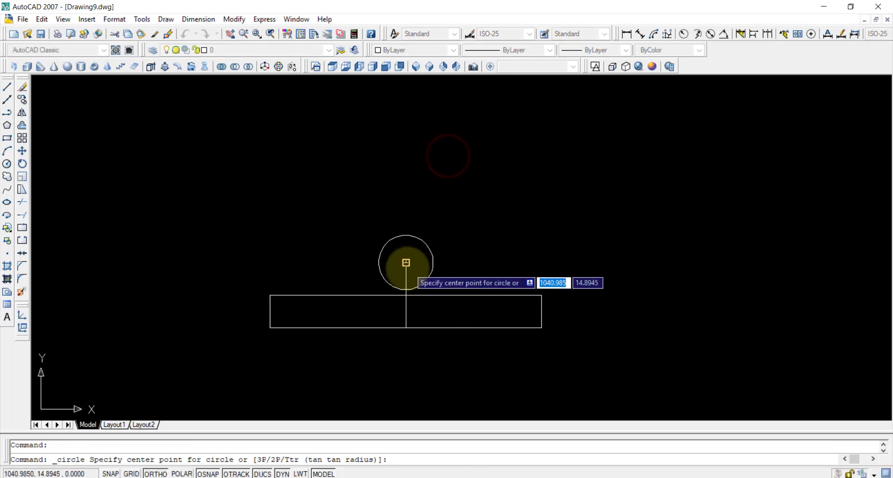
pyautogui.click(406, 263)
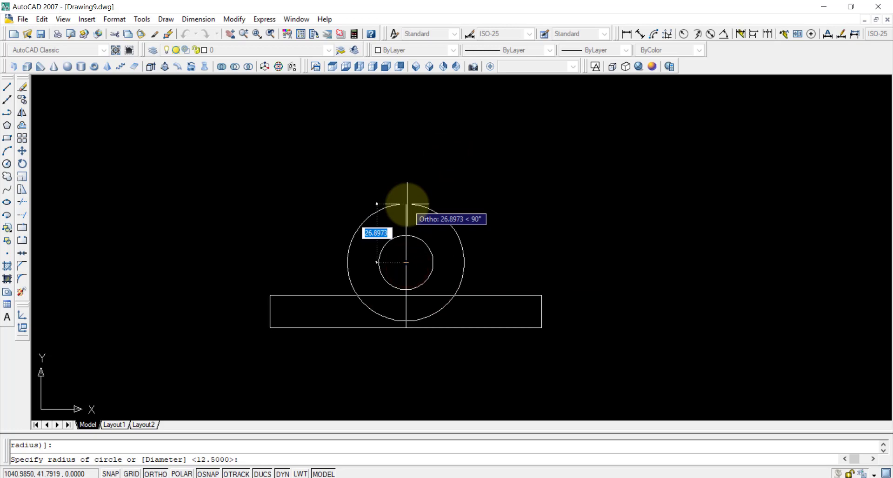
pyautogui.write('25')
pyautogui.press('Return')
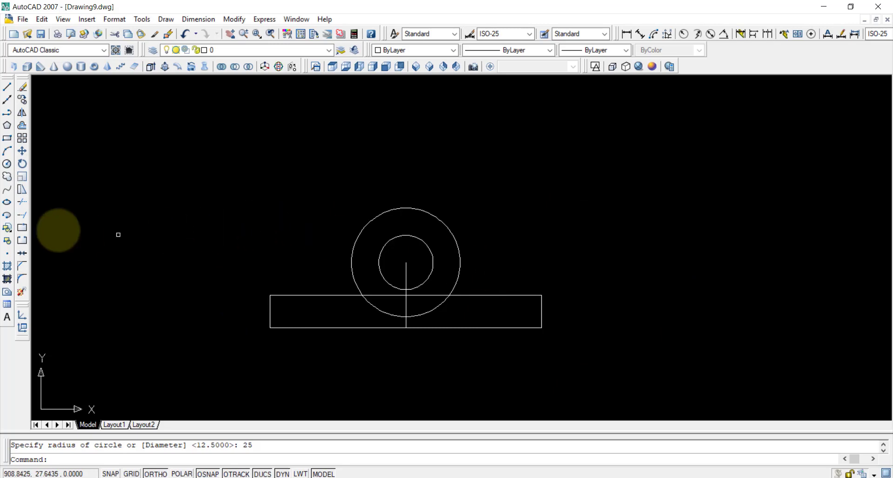
# Trim away the overlapping segments between the outer circle and the rectangle's upper edge, and erase the vertical construction line
pyautogui.click(22, 204)
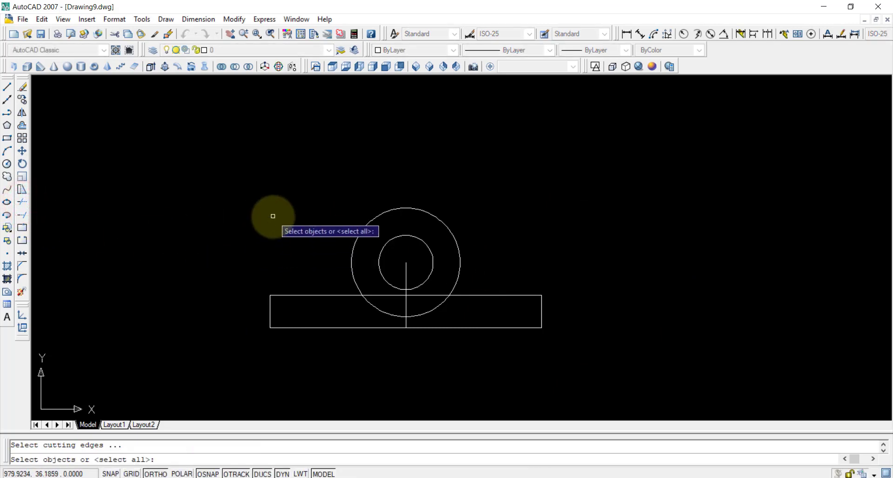
pyautogui.press('Return')
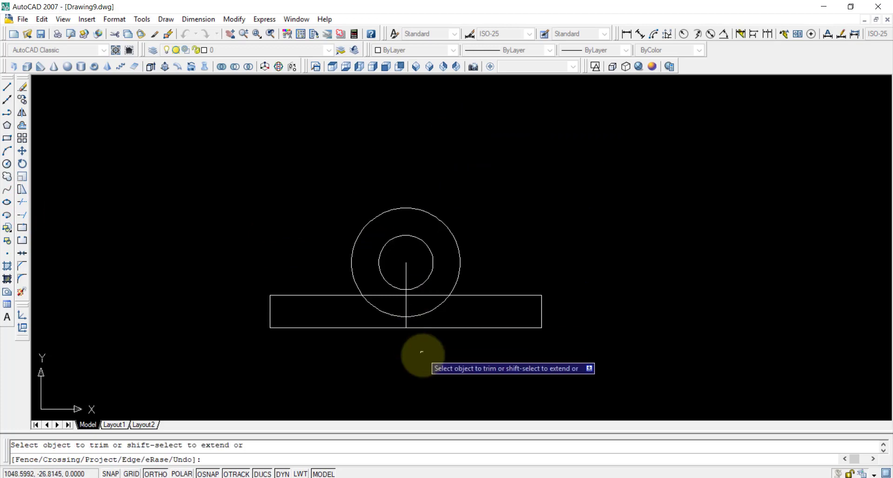
pyautogui.click(436, 305)
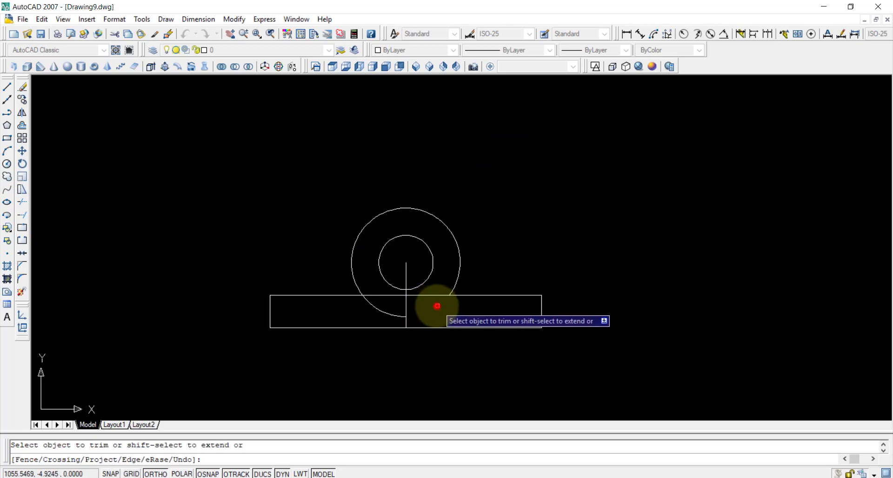
pyautogui.click(378, 308)
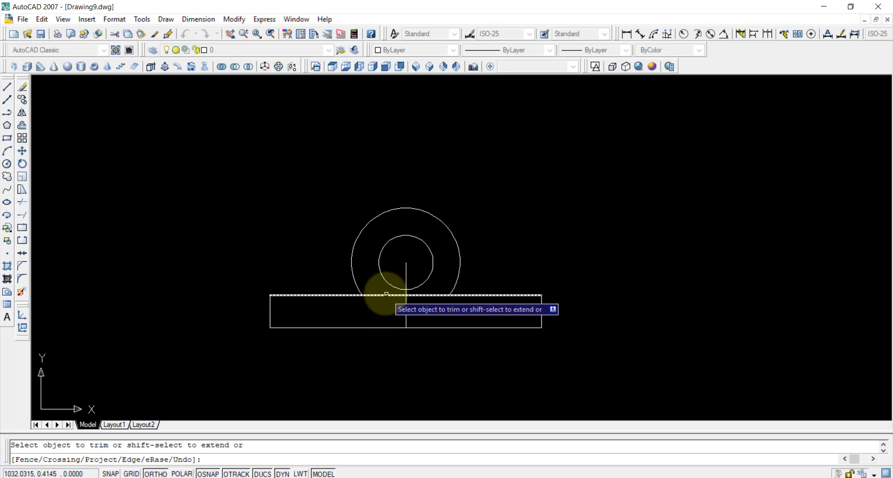
pyautogui.click(385, 294)
pyautogui.click(417, 296)
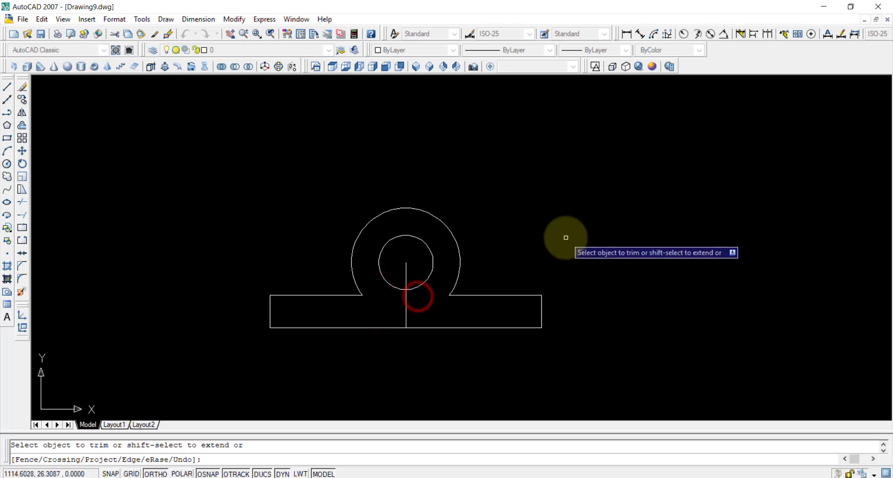
pyautogui.press('Escape')
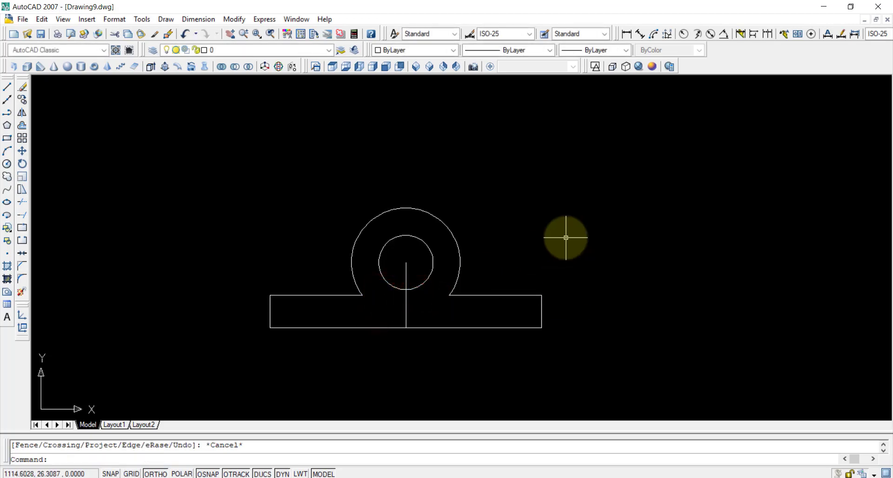
pyautogui.click(406, 304)
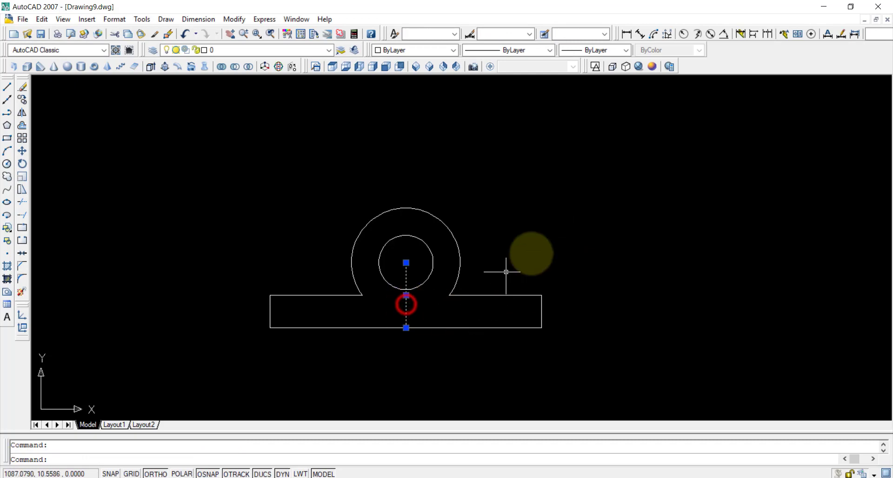
pyautogui.press('Delete')
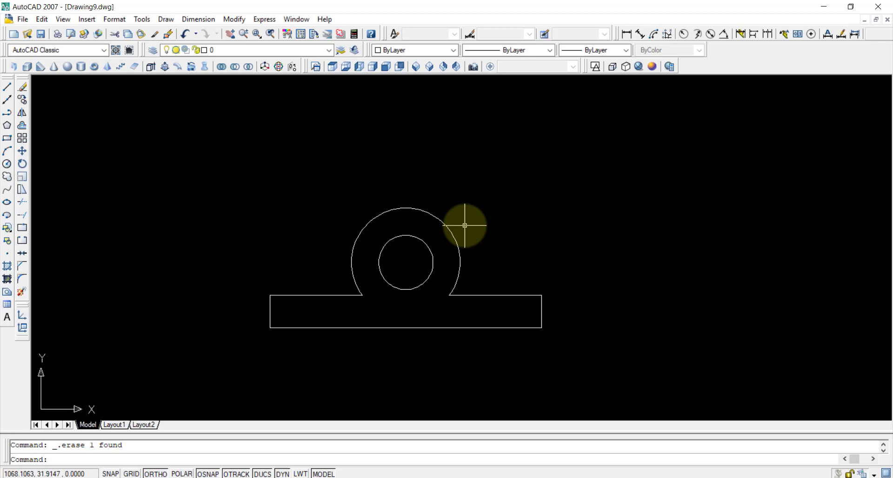
# Create polyline boundaries from the area between the inner circle and the outer profile using the Boundary command
pyautogui.write('B')
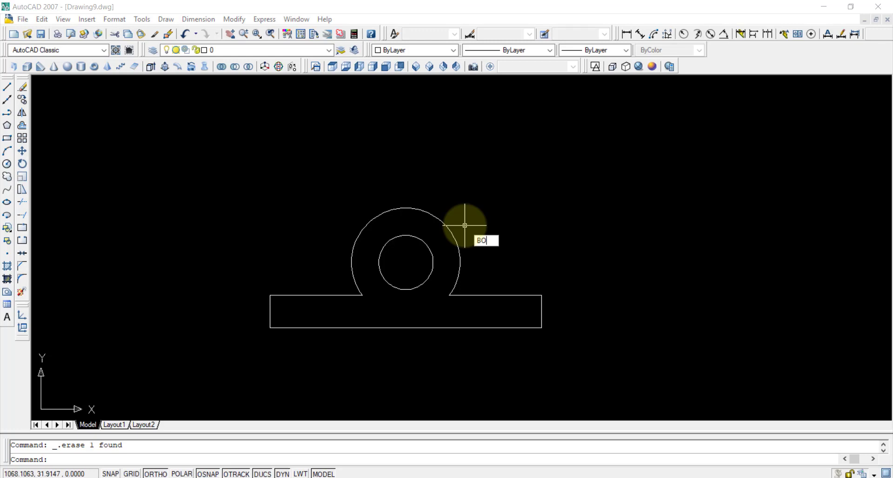
pyautogui.write('O')
pyautogui.press('Return')
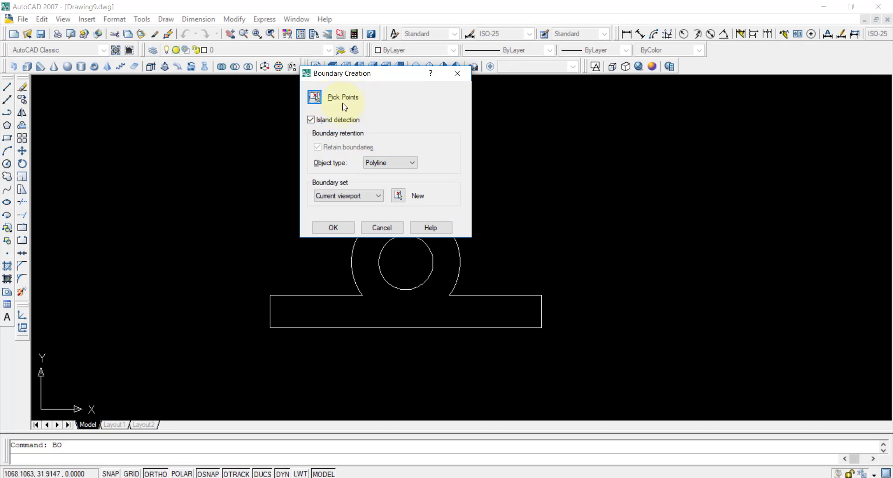
pyautogui.click(314, 98)
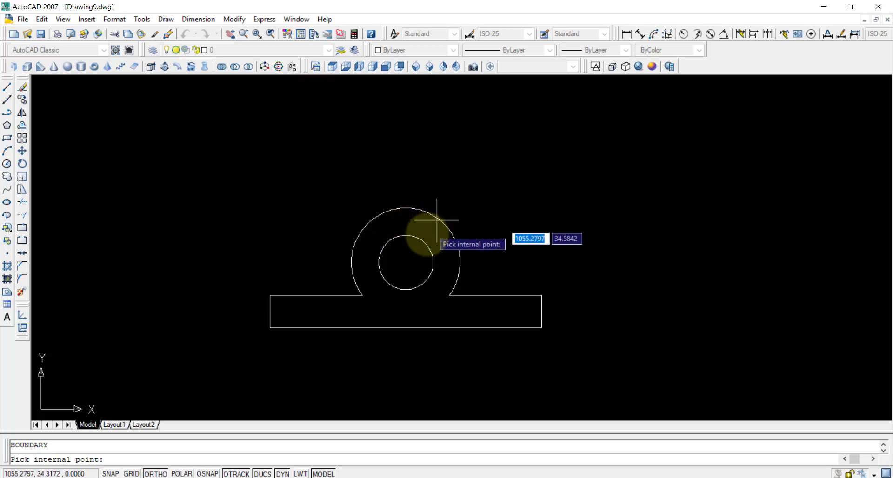
pyautogui.click(428, 230)
pyautogui.press('Return')
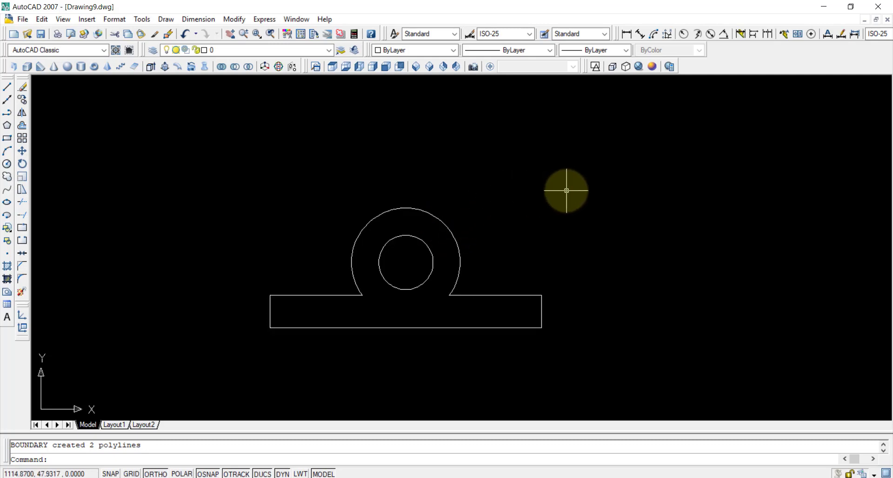
# Extrude the whole bracket profile, including the inner circle, to a height of 35
pyautogui.write('EXT')
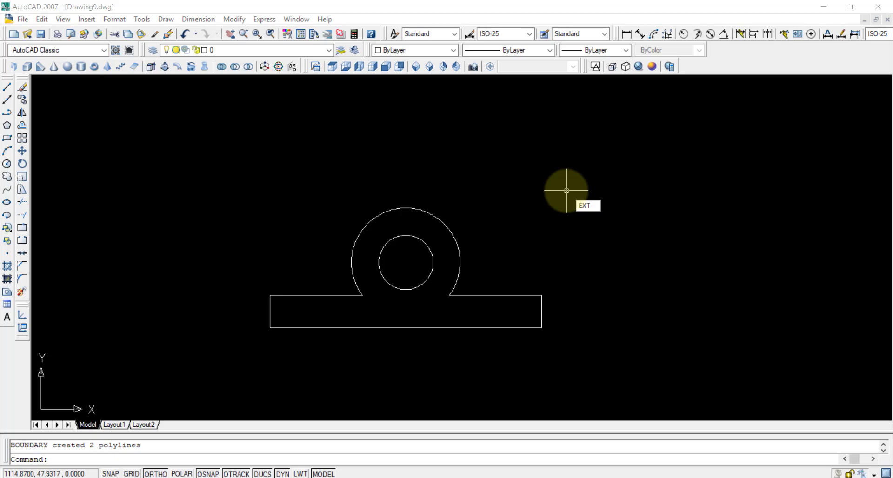
pyautogui.press('Return')
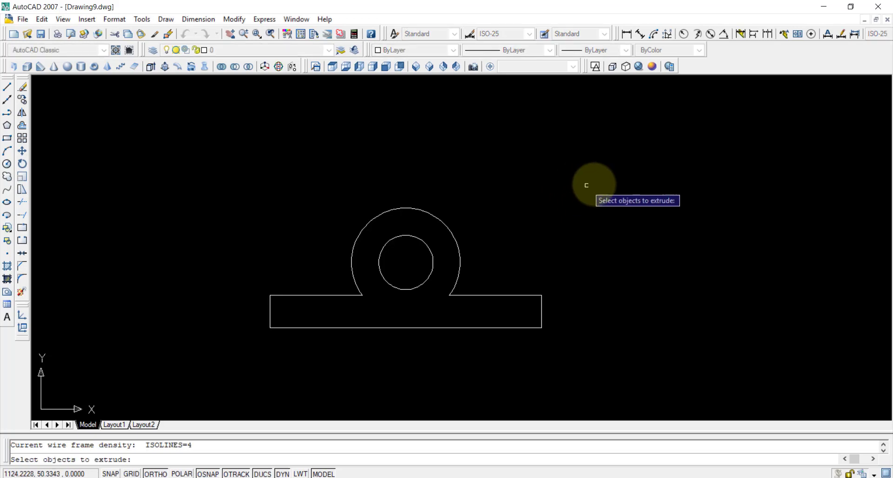
pyautogui.click(626, 165)
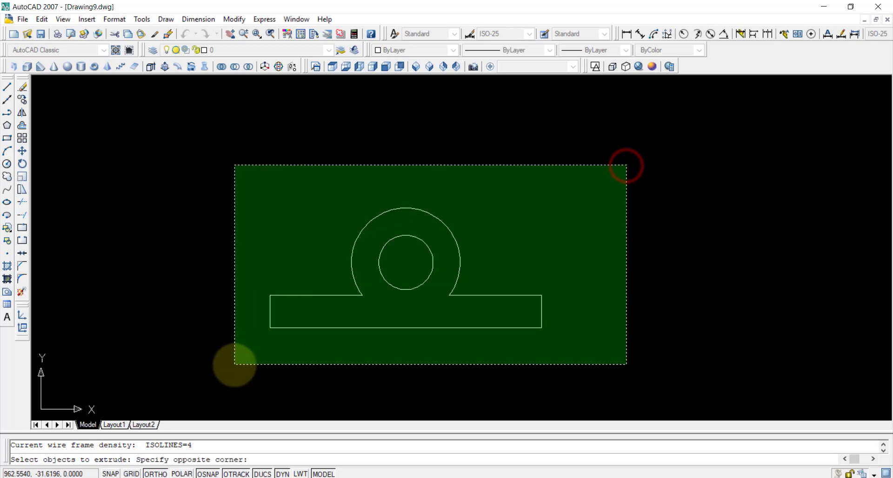
pyautogui.click(232, 362)
pyautogui.press('Return')
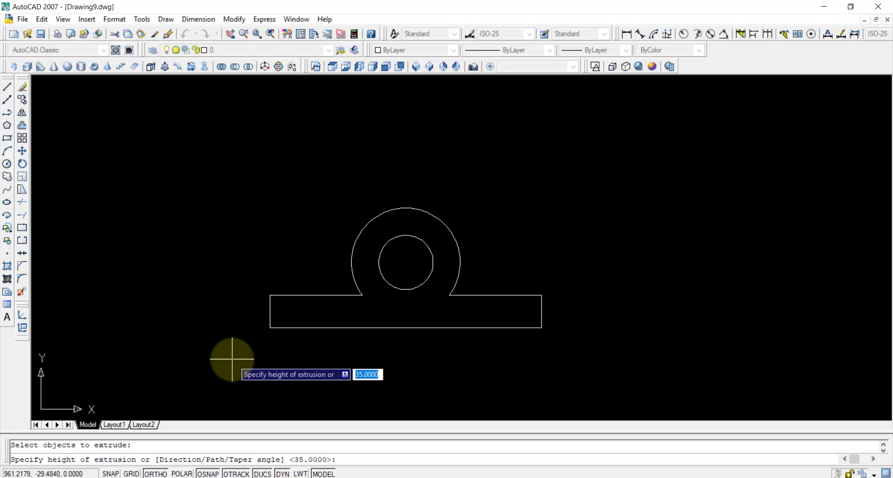
pyautogui.press('BackSpace')
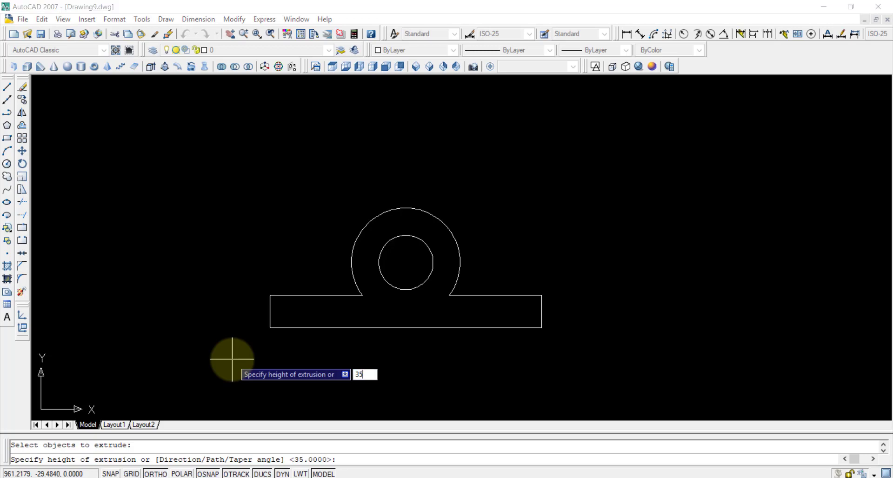
pyautogui.press('Return')
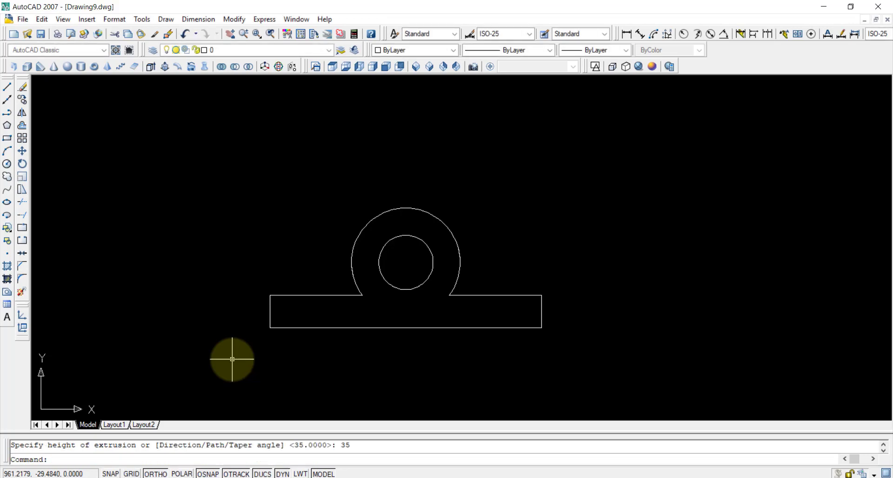
# Show the part in the SE isometric view with the Conceptual visual style and compare it with the reference image drawing.png in Photos
pyautogui.click(417, 66)
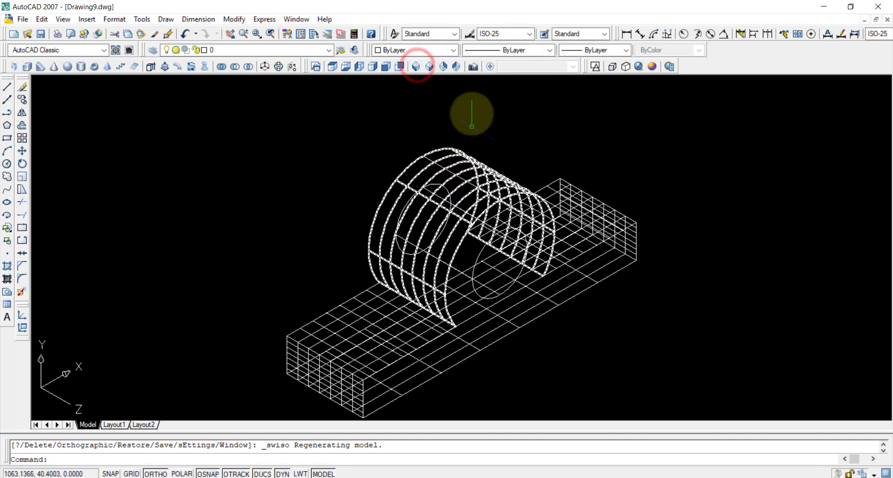
pyautogui.click(430, 67)
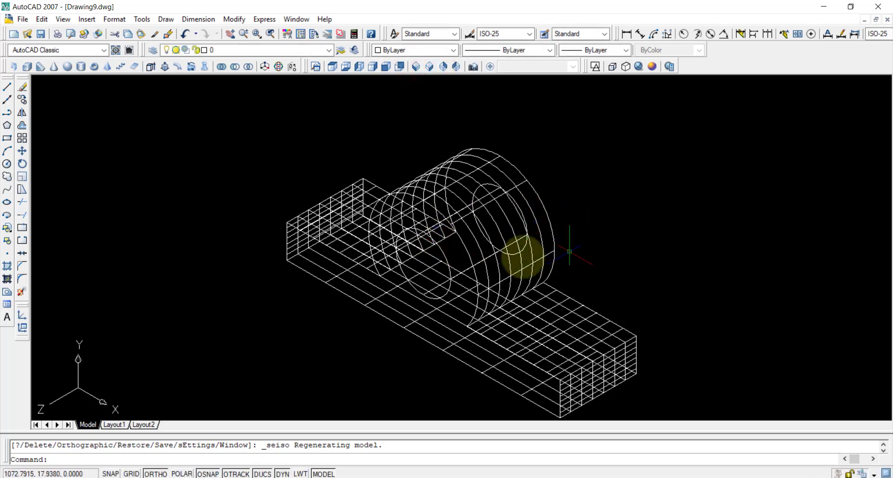
pyautogui.click(652, 68)
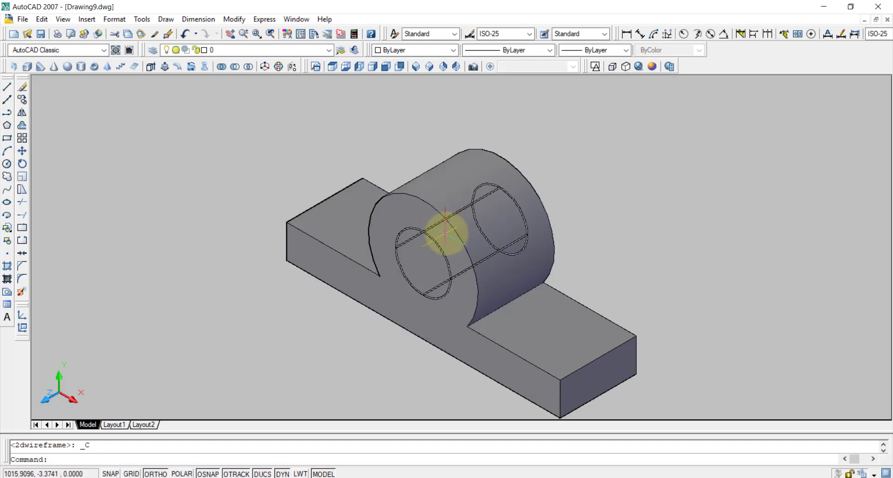
pyautogui.hotkey('alt', 'Tab')
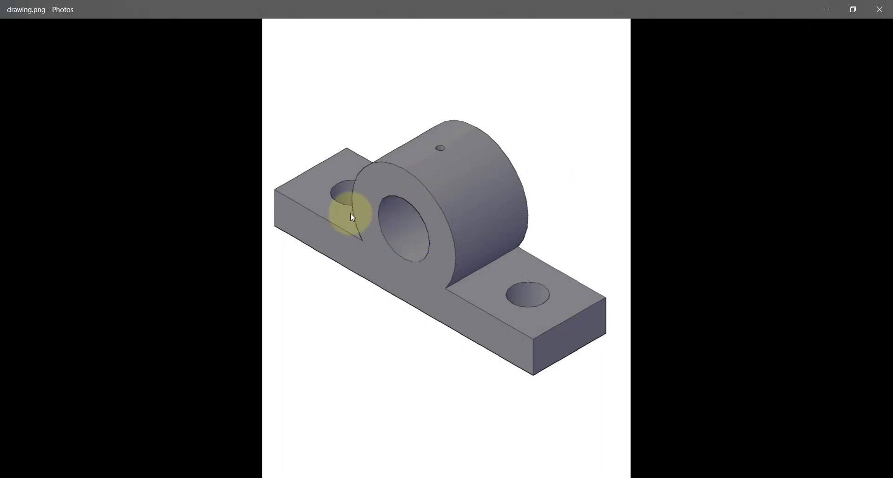
pyautogui.click(827, 10)
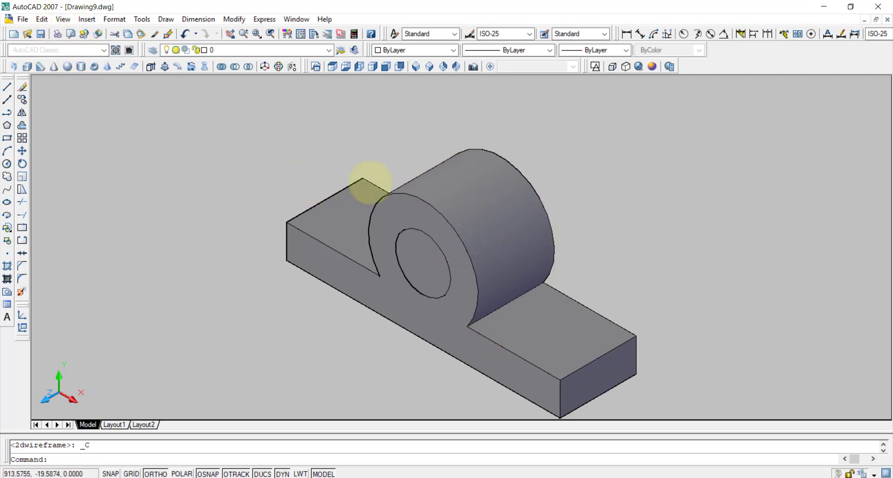
# Erase the duplicate extruded surfaces on both upper faces of the base and around the outer cylinder
pyautogui.click(571, 333)
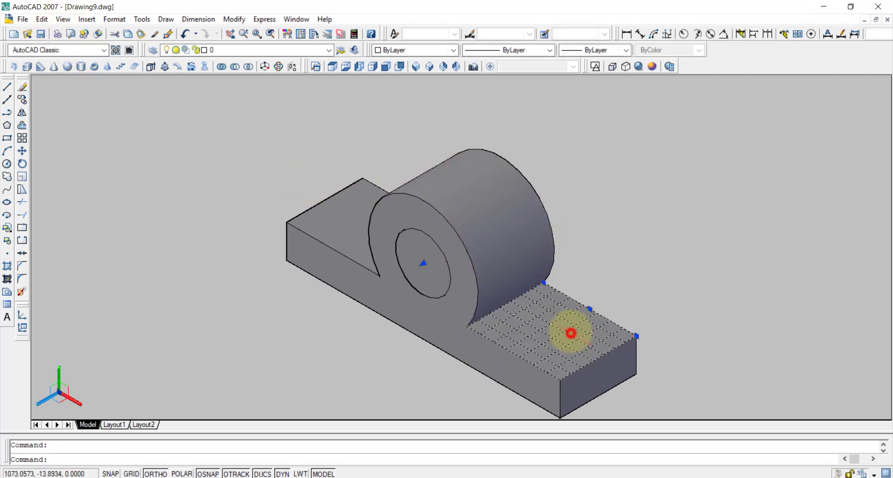
pyautogui.press('Delete')
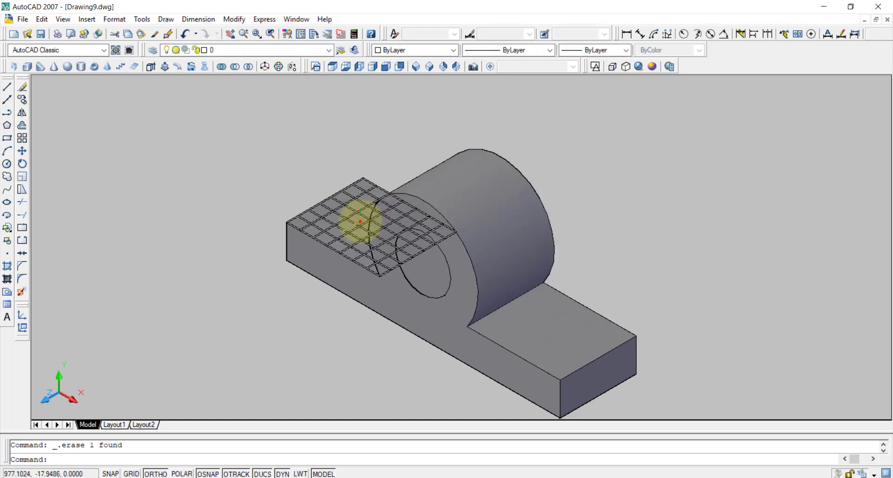
pyautogui.click(359, 221)
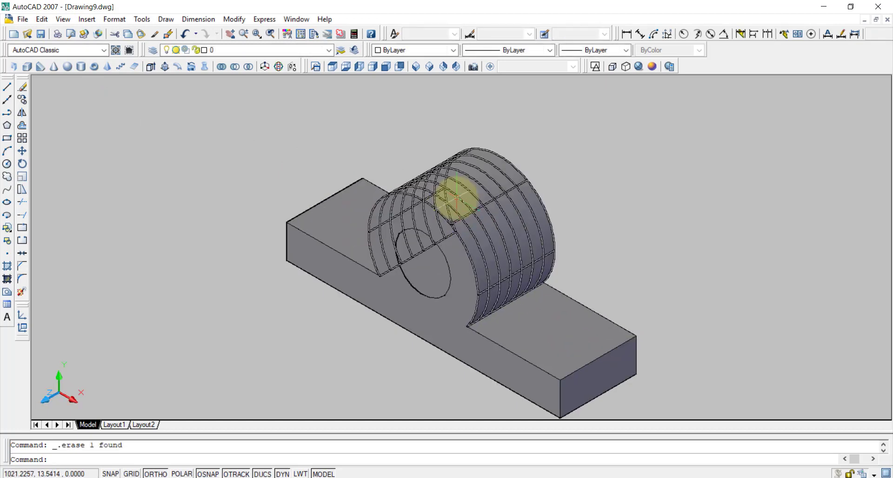
pyautogui.click(456, 198)
pyautogui.press('Delete')
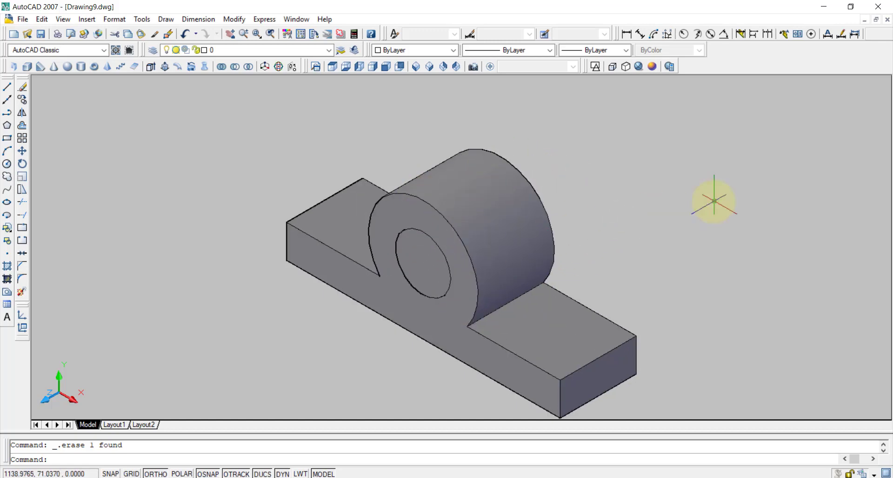
# Subtract the inner cylinder from the bracket solid
pyautogui.write('s')
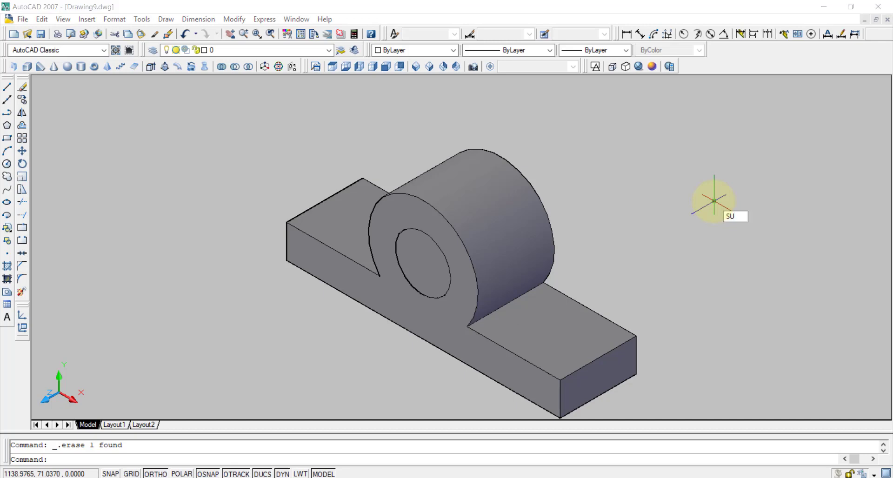
pyautogui.press('Return')
pyautogui.click(440, 214)
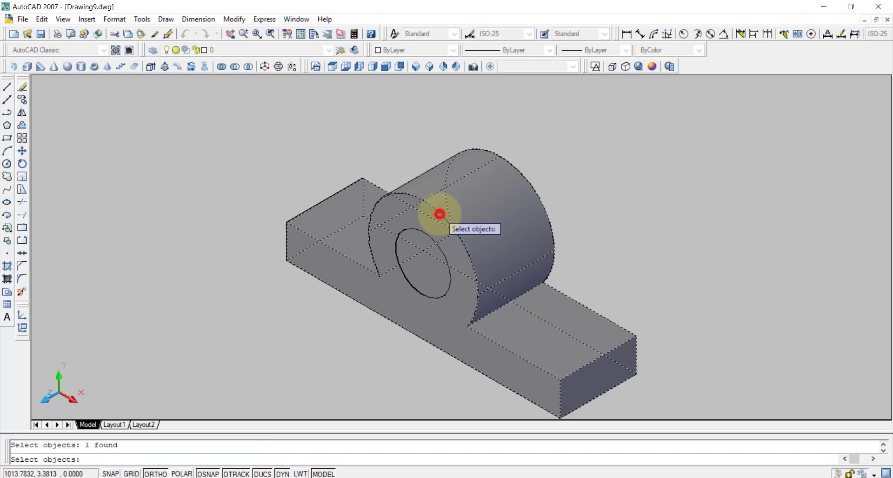
pyautogui.press('Return')
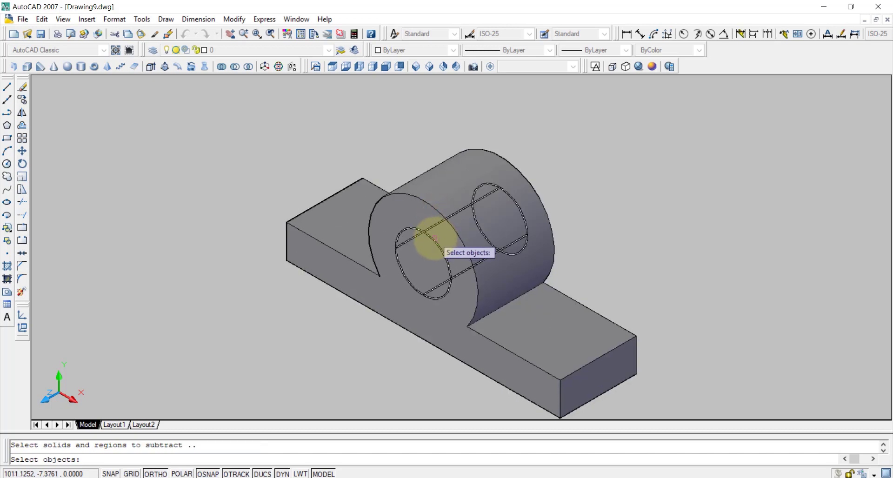
pyautogui.click(434, 239)
pyautogui.press('Return')
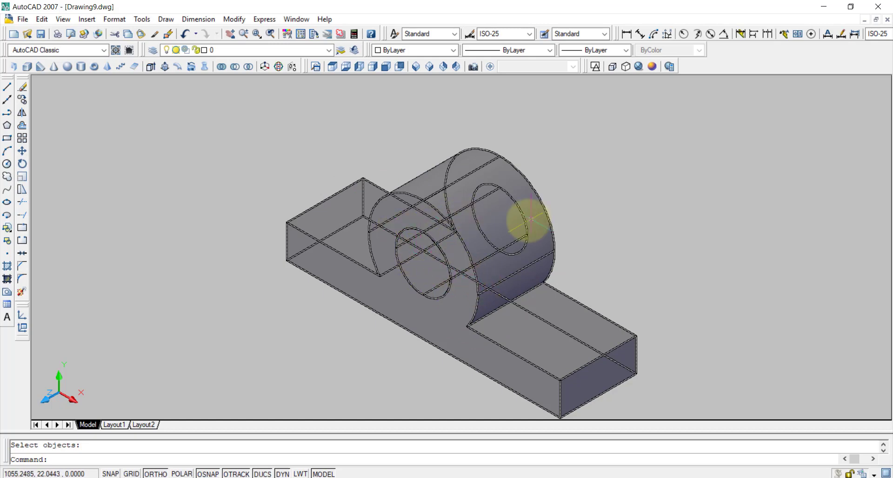
# Erase the leftover inner cylinder inside the bore in 2D wireframe display, and restore the Conceptual visual style
pyautogui.scroll(3, 456, 255)
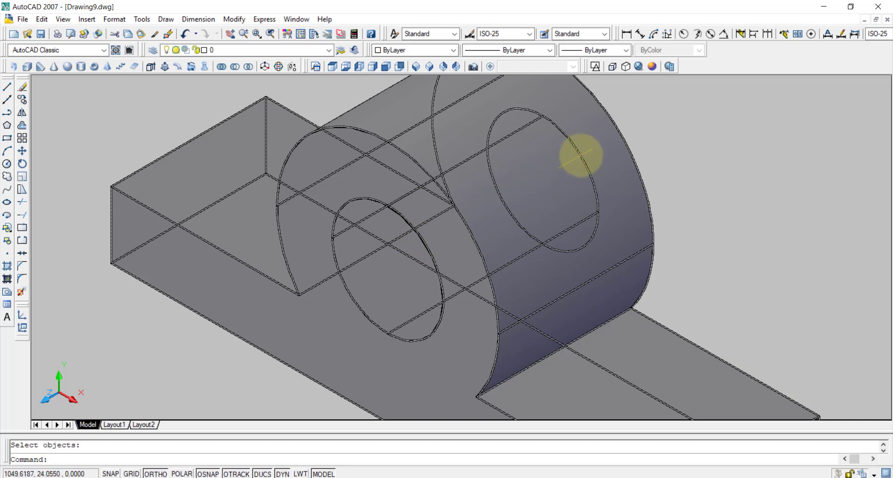
pyautogui.click(595, 66)
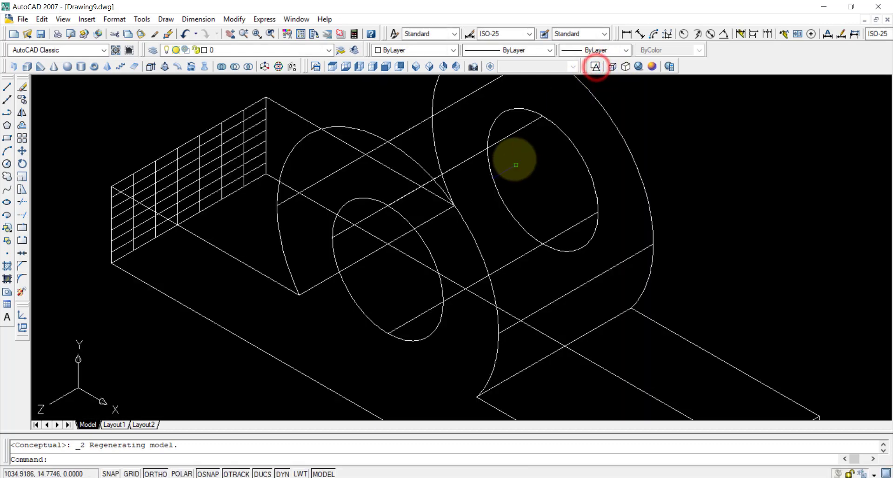
pyautogui.click(492, 147)
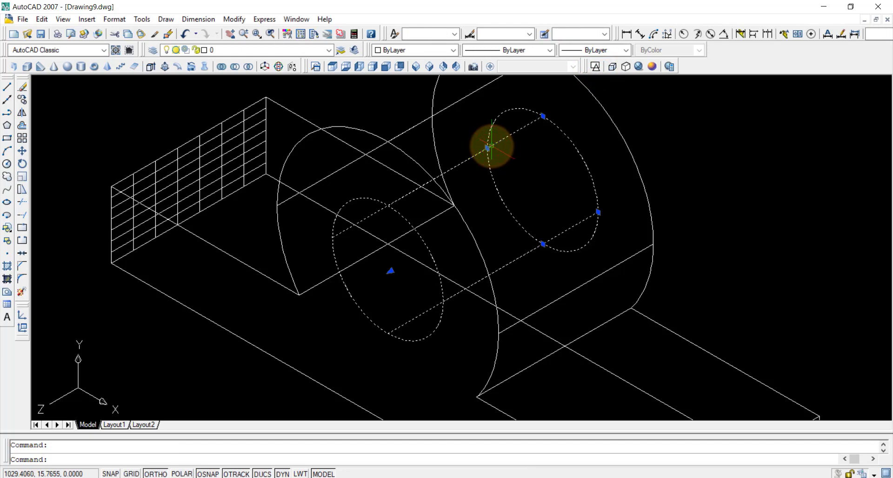
pyautogui.press('Delete')
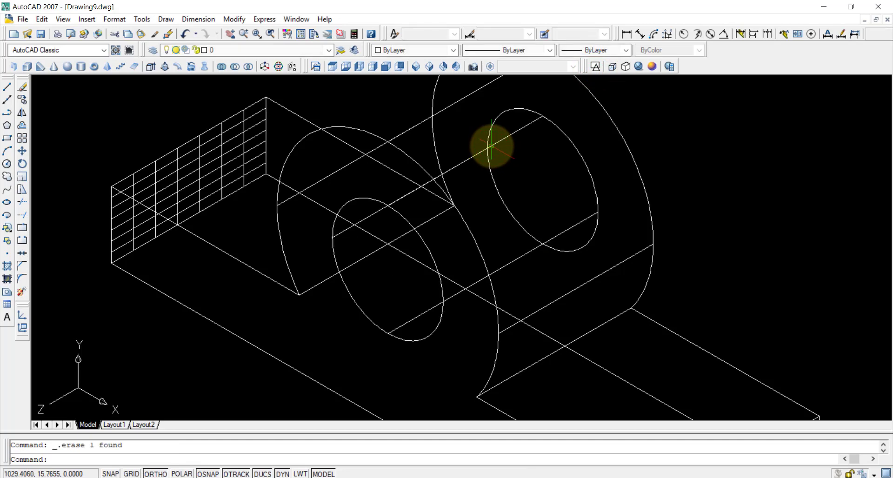
pyautogui.click(651, 67)
pyautogui.scroll(-5, 421, 209)
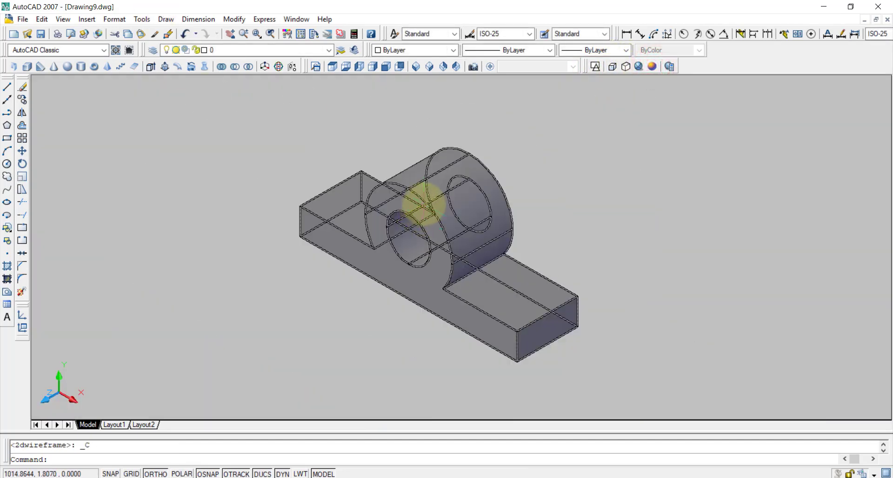
# Inspect the bore with Free Orbit and check the remaining holes in the reference image drawing.png in Photos
pyautogui.scroll(2, 423, 205)
pyautogui.click(56, 22)
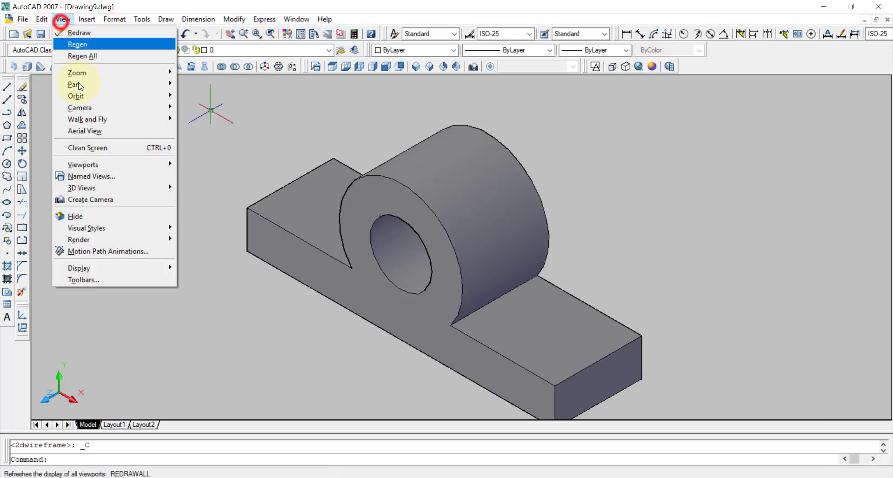
pyautogui.moveTo(92, 105)
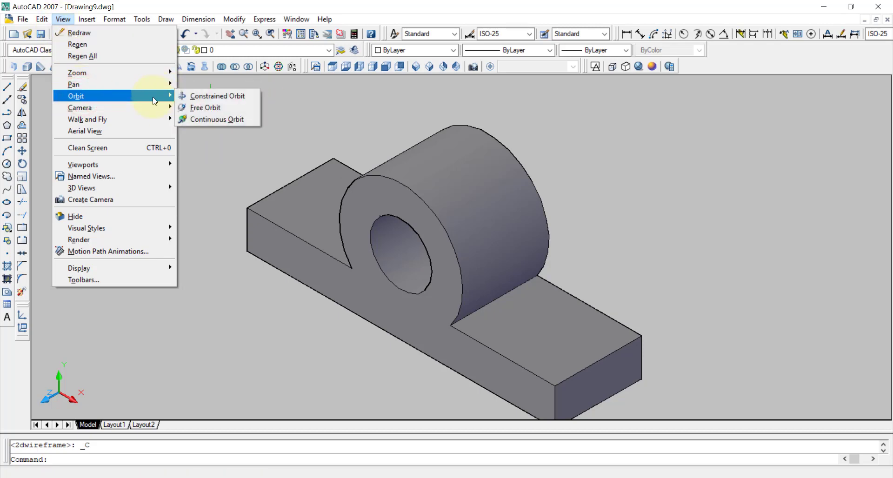
pyautogui.click(203, 110)
pyautogui.moveTo(412, 259); pyautogui.dragTo(462, 234)
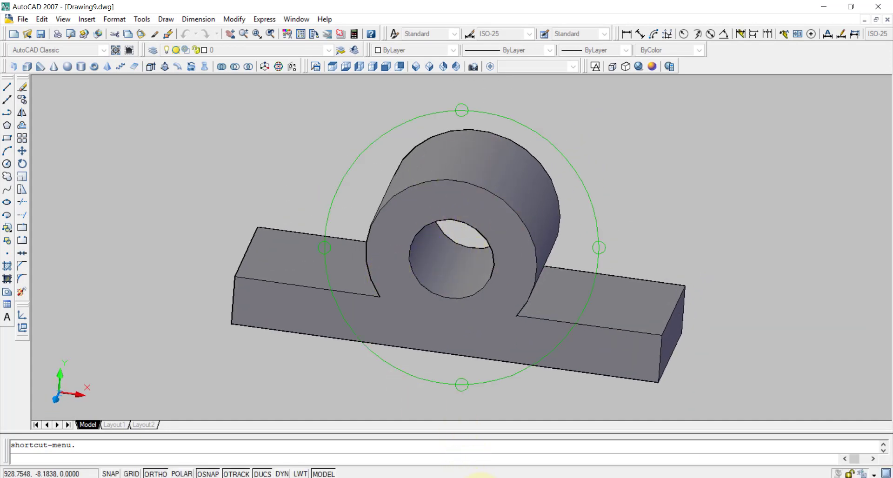
pyautogui.click(488, 472)
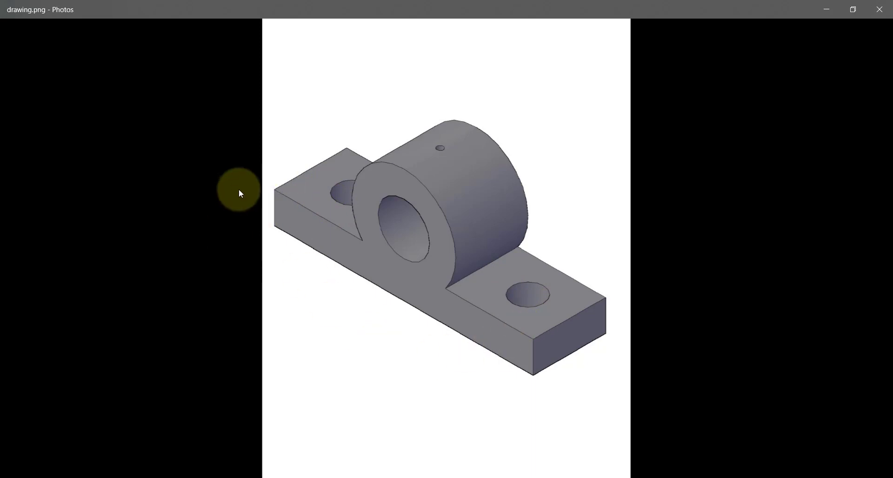
pyautogui.click(824, 15)
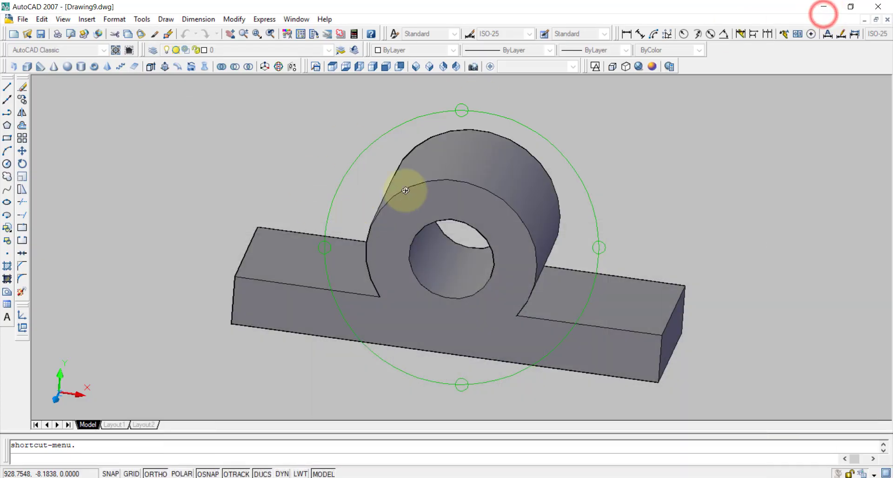
# In the top view with 2D wireframe display, draw a 20-unit line horizontally inward from the midpoint of the base's right end edge
pyautogui.click(333, 68)
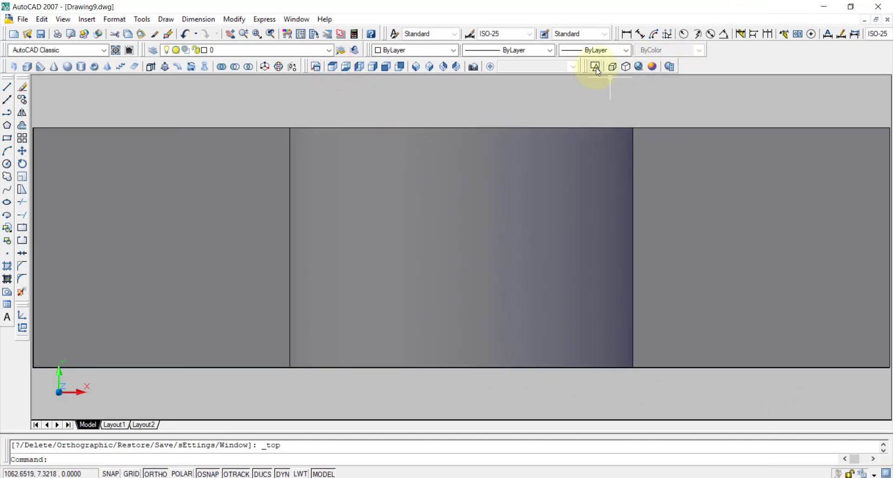
pyautogui.click(593, 67)
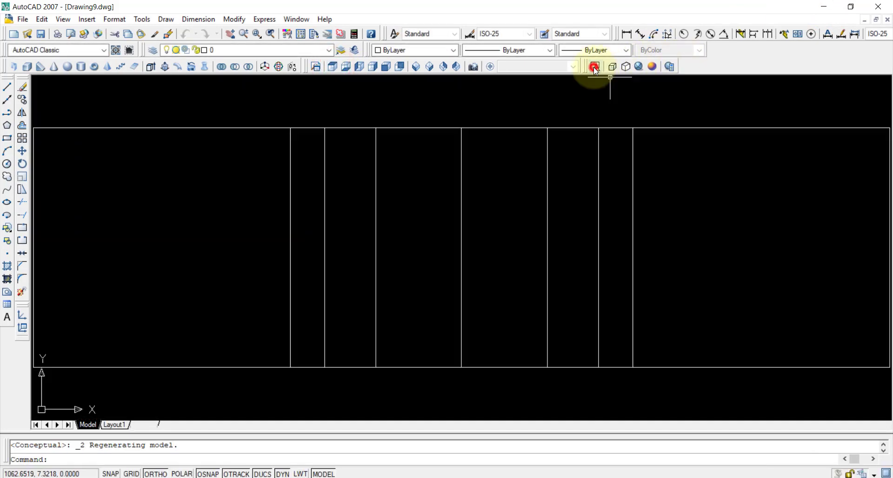
pyautogui.scroll(-2, 674, 201)
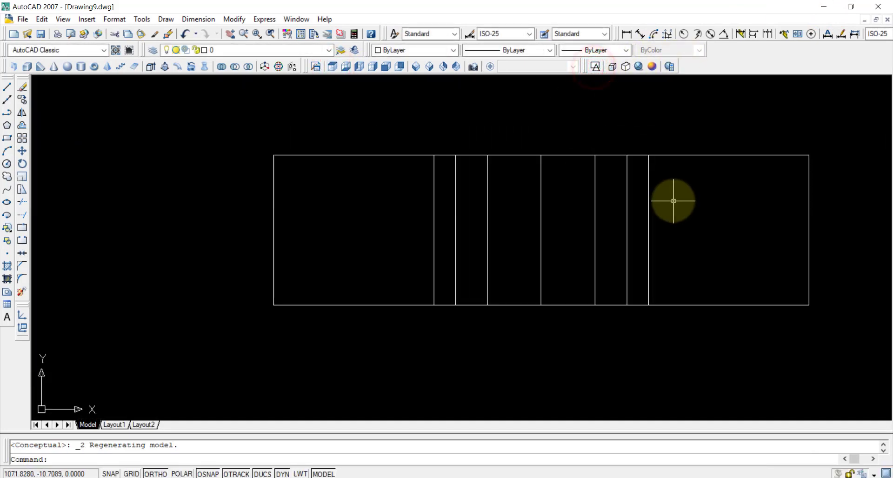
pyautogui.click(7, 88)
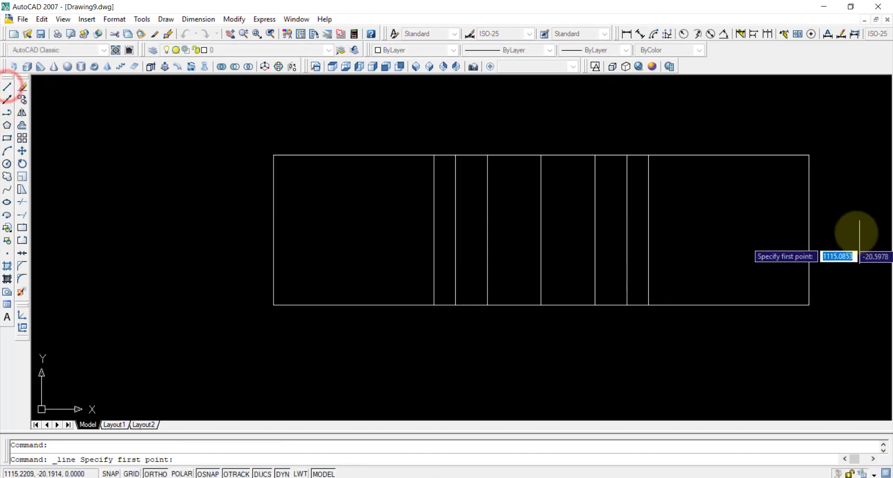
pyautogui.click(808, 230)
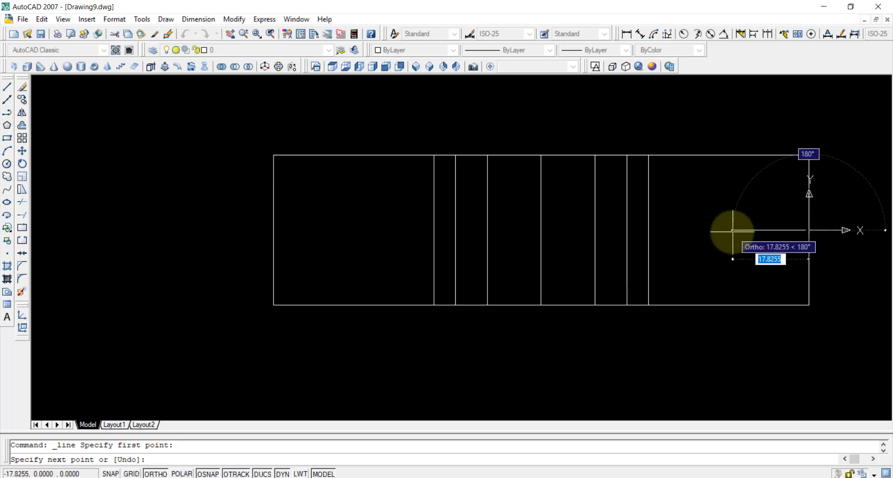
pyautogui.write('2')
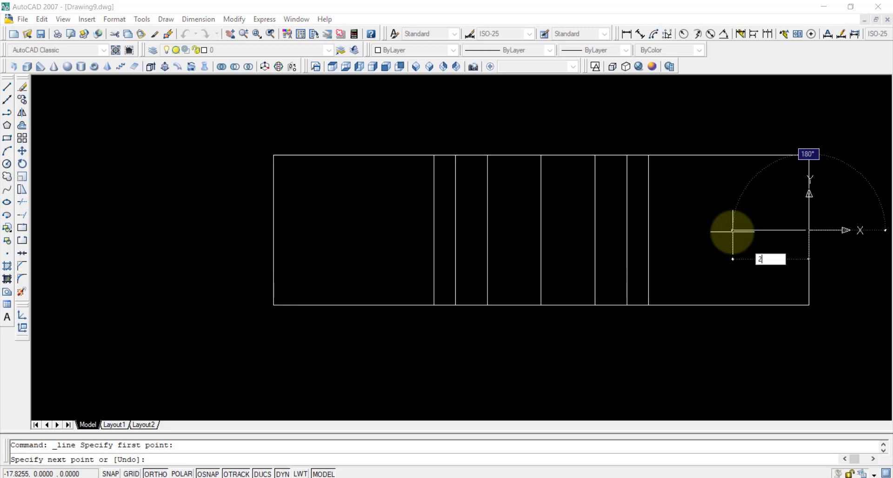
pyautogui.write('0')
pyautogui.press('Return')
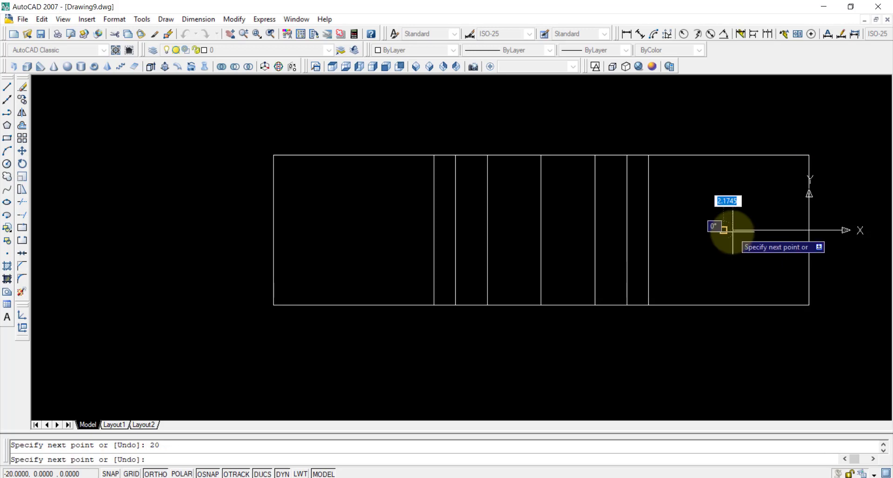
pyautogui.press('Return')
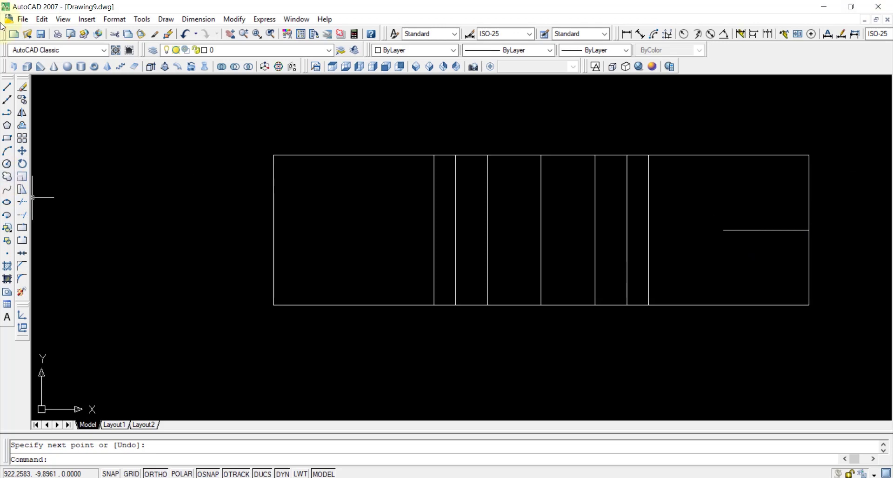
# Draw a circle of diameter 15 centred on the inner end of the 20-unit line
pyautogui.click(6, 163)
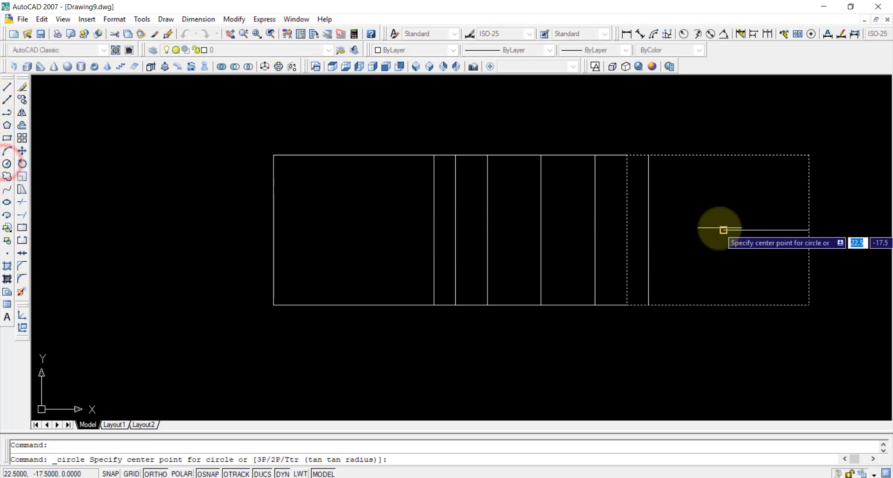
pyautogui.click(722, 230)
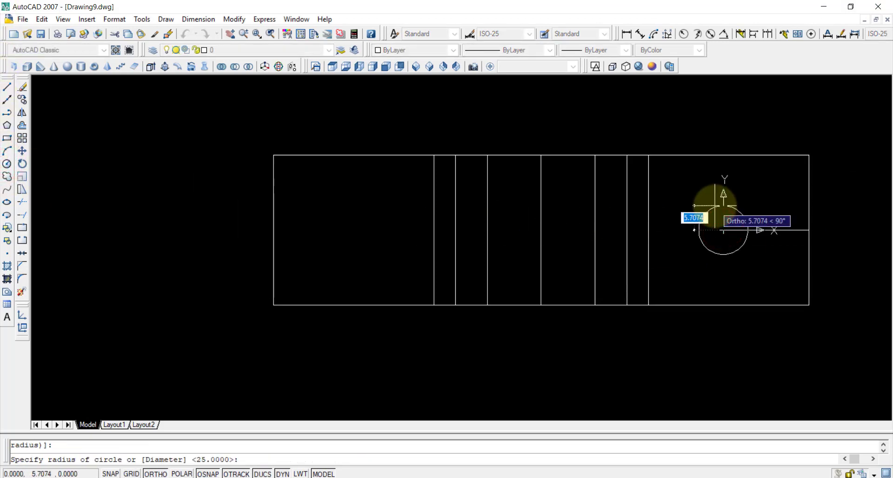
pyautogui.write('D')
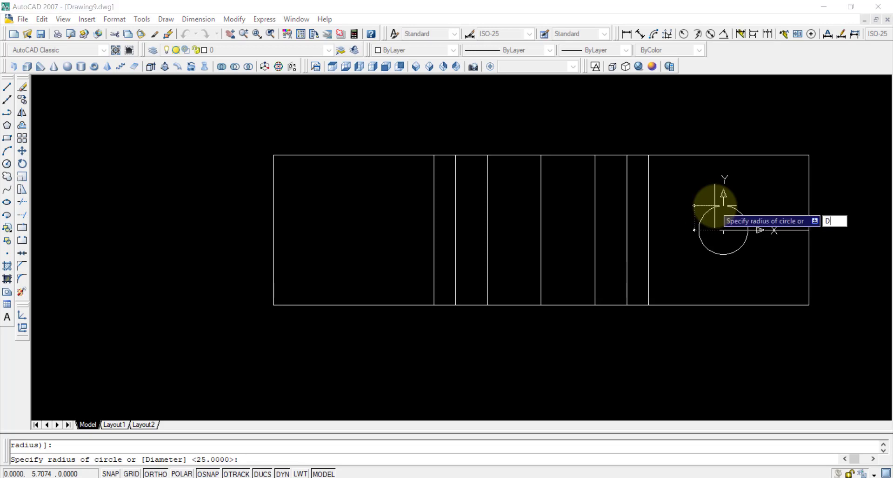
pyautogui.press('Return')
pyautogui.write('1')
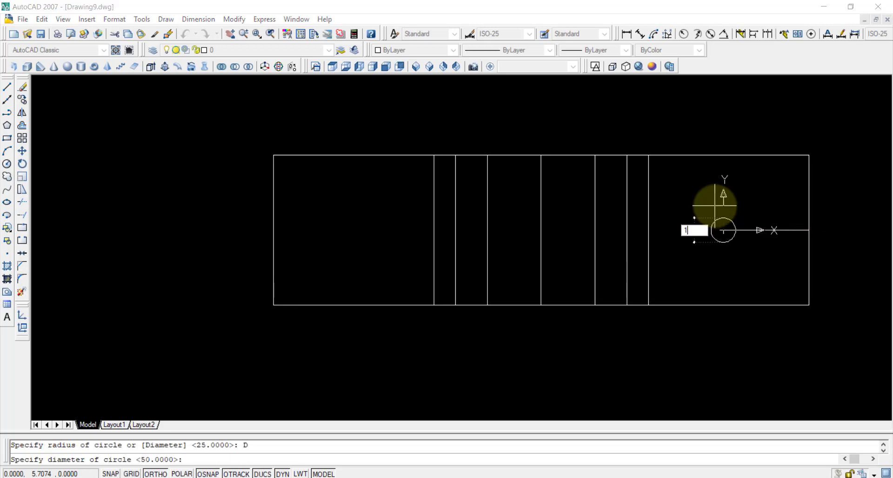
pyautogui.write('5')
pyautogui.press('Return')
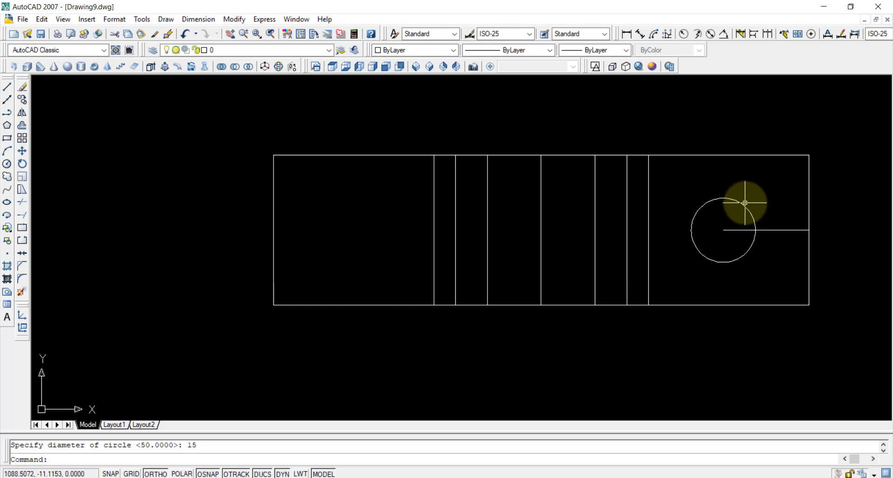
# Extrude the 15-diameter circle to a height of 16
pyautogui.write('EXT')
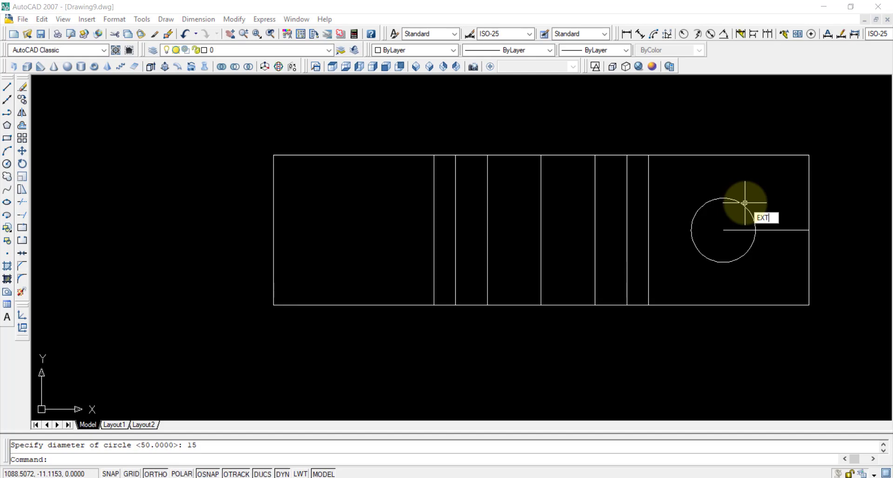
pyautogui.press('Return')
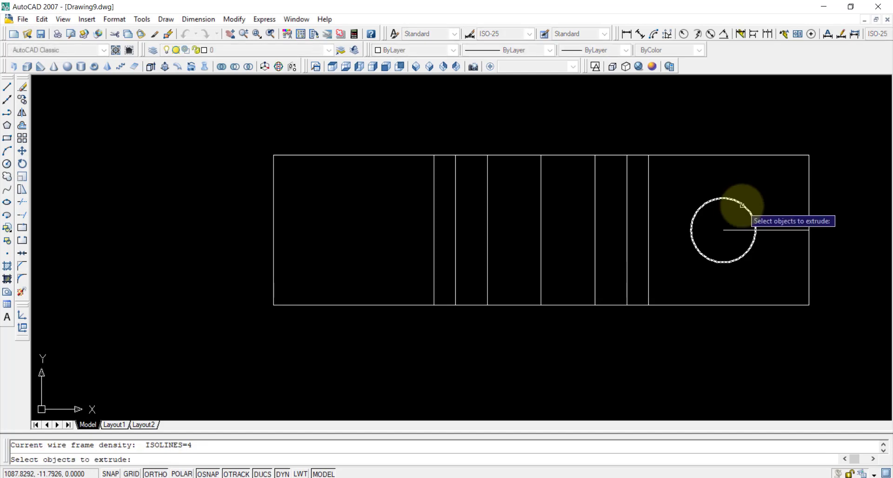
pyautogui.click(742, 205)
pyautogui.press('Return')
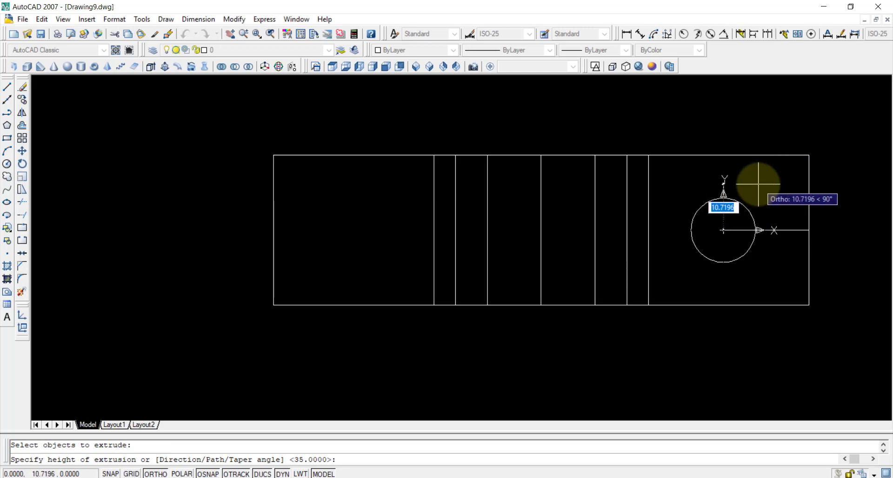
pyautogui.write('16')
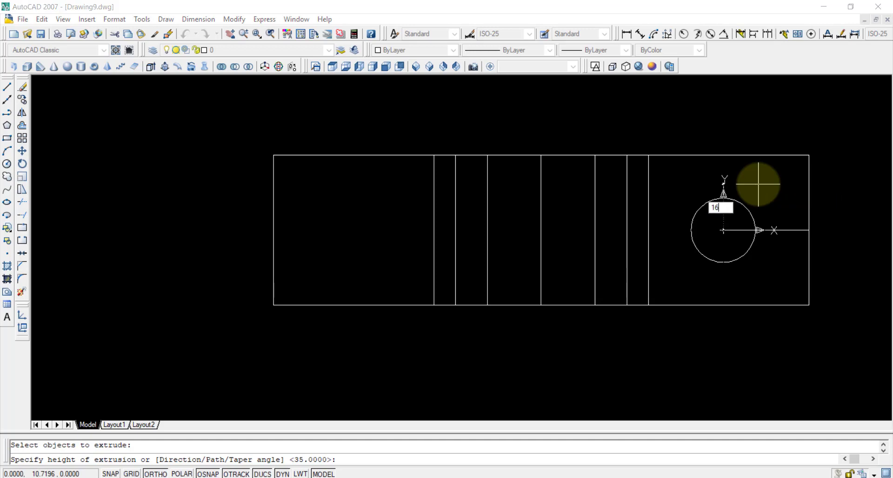
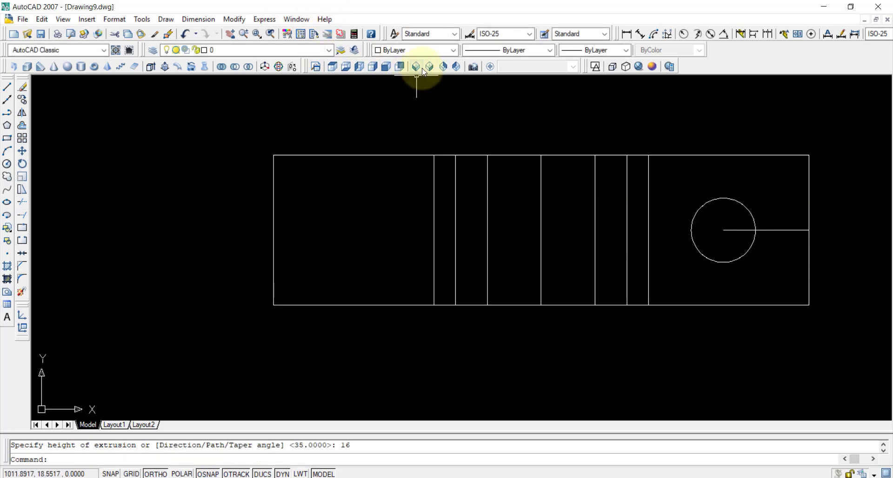
# Display the bracket in the Conceptual visual style from the southeast isometric view
pyautogui.click(417, 68)
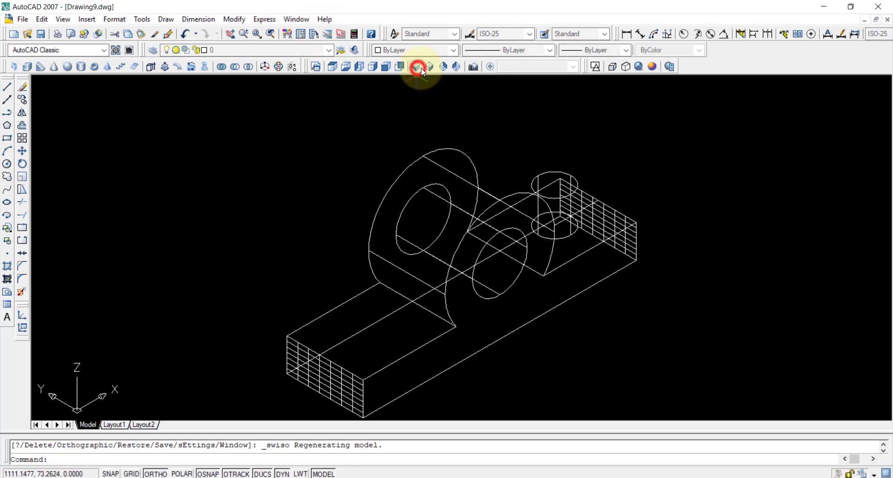
pyautogui.click(652, 67)
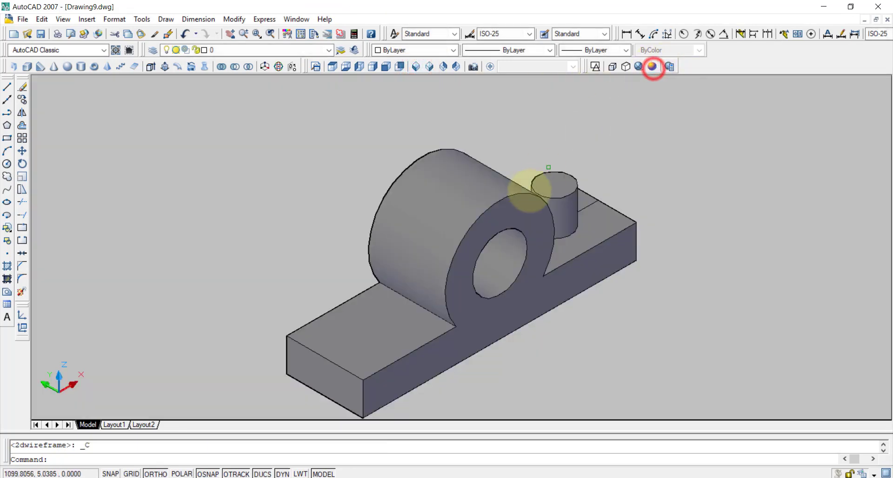
pyautogui.click(446, 68)
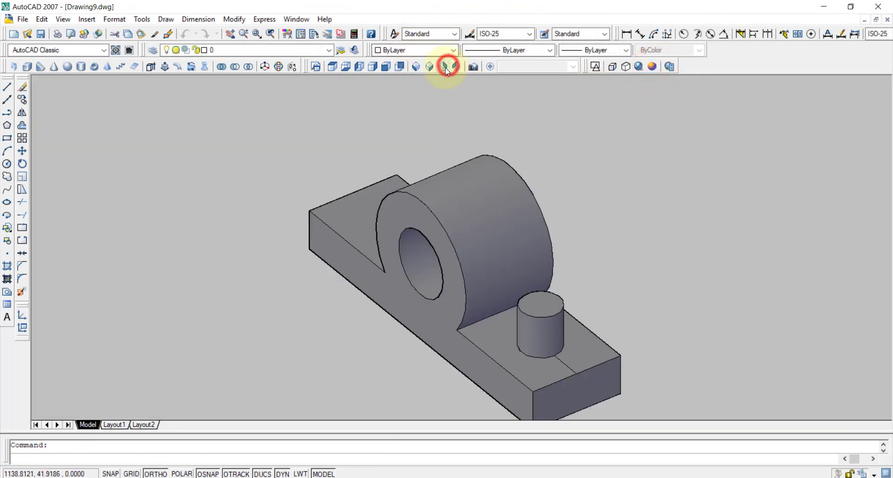
pyautogui.click(416, 69)
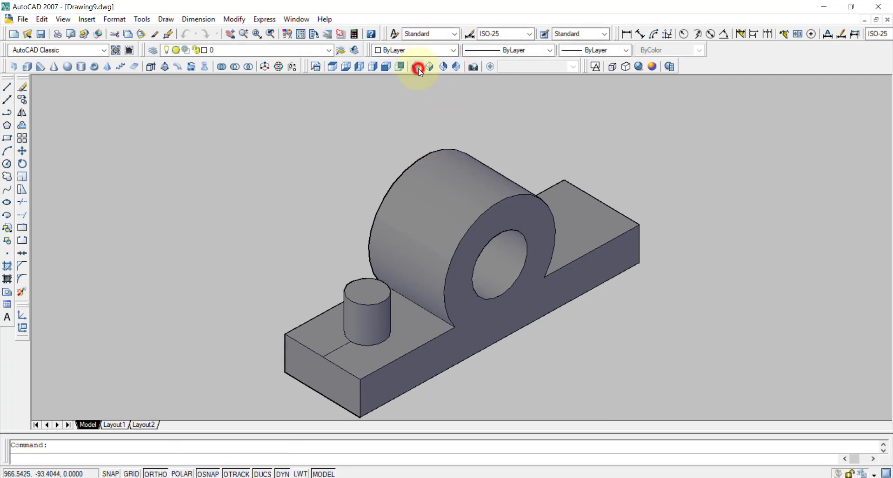
pyautogui.click(425, 66)
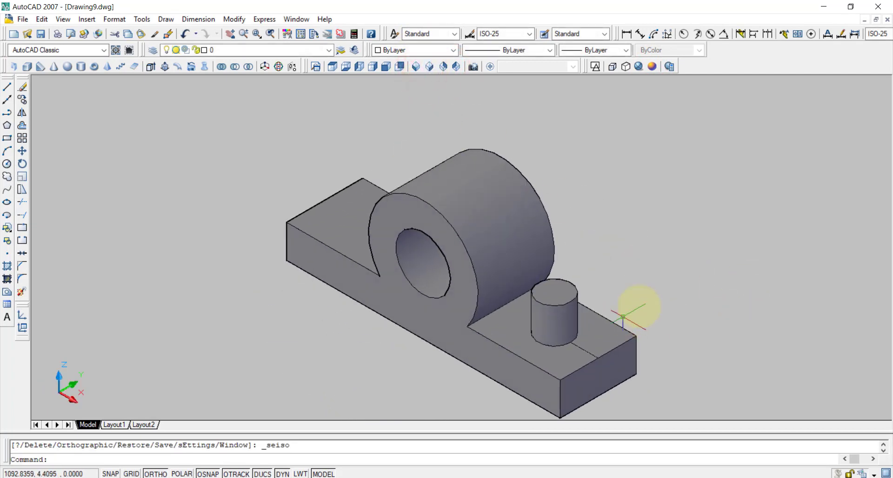
# Move the small cylinder down into the base, from its top centre to its bottom centre
pyautogui.click(554, 302)
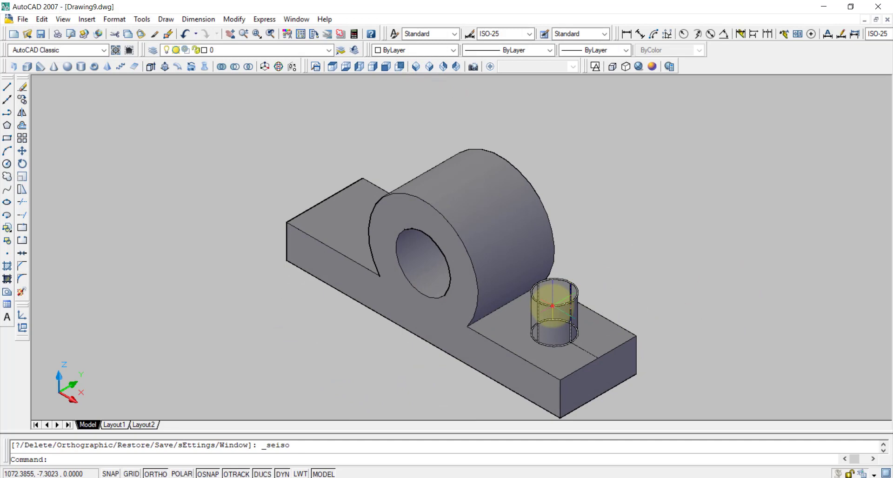
pyautogui.click(553, 305)
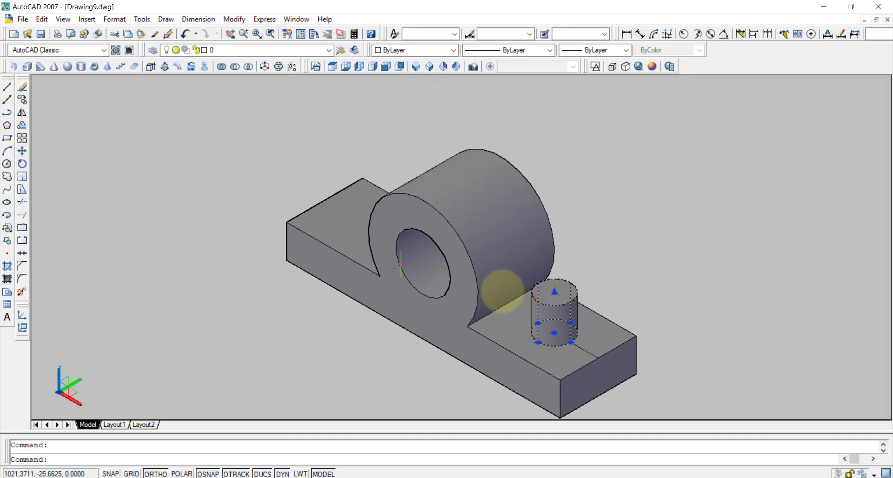
pyautogui.click(23, 151)
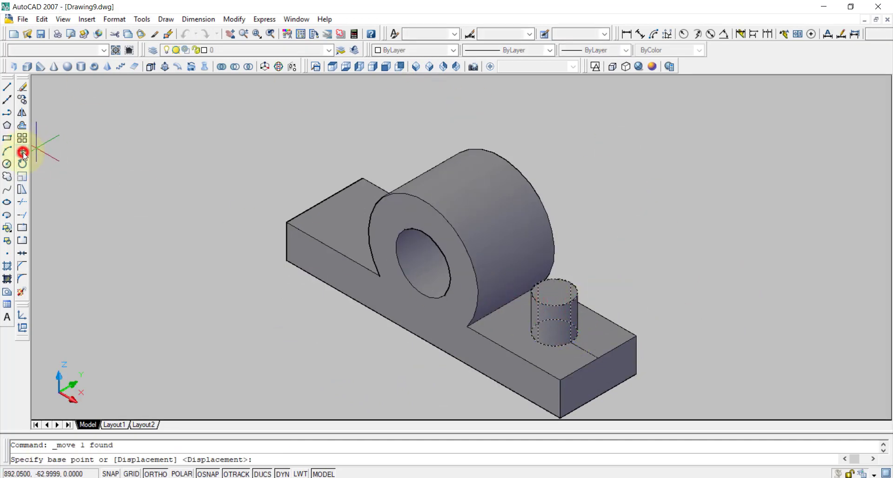
pyautogui.click(554, 288)
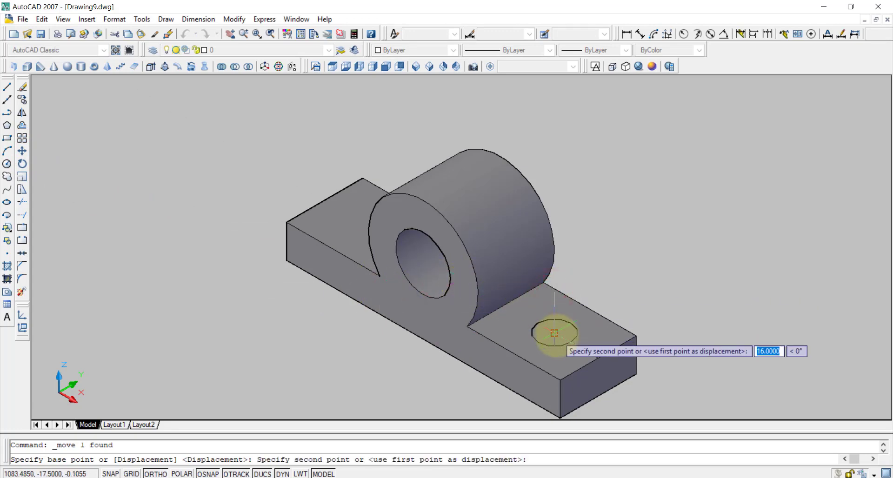
pyautogui.click(554, 333)
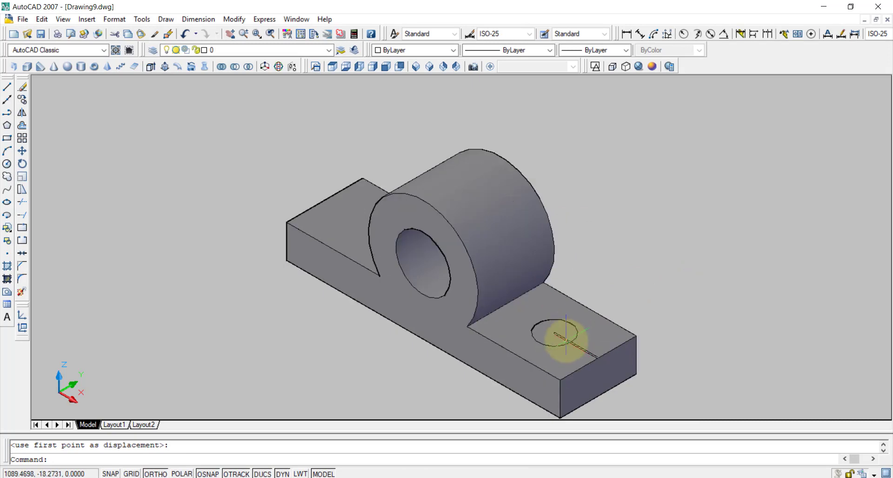
# Mirror the small cylinder to the other side of the base about the bracket's vertical centre line, keeping the source object
pyautogui.click(568, 328)
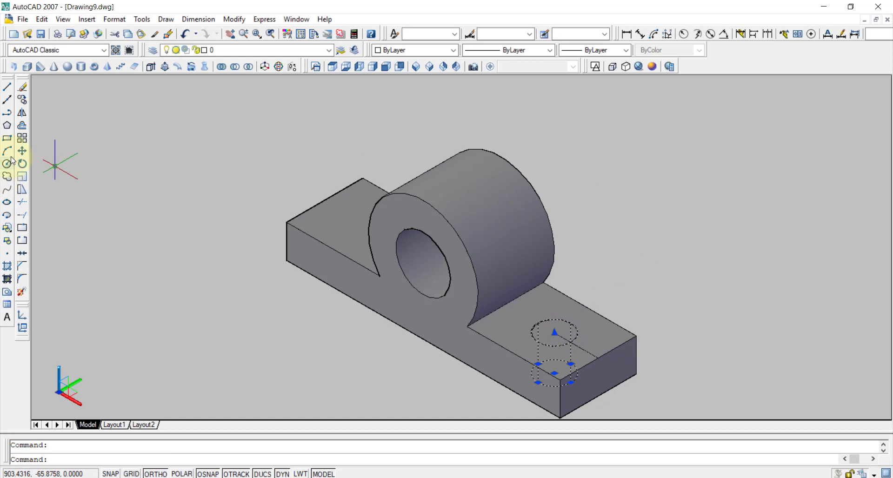
pyautogui.click(22, 113)
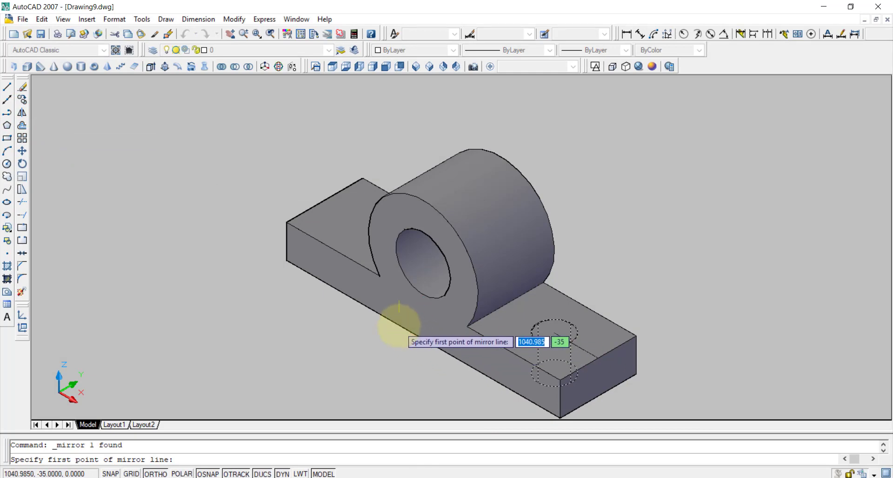
pyautogui.scroll(2, 401, 330)
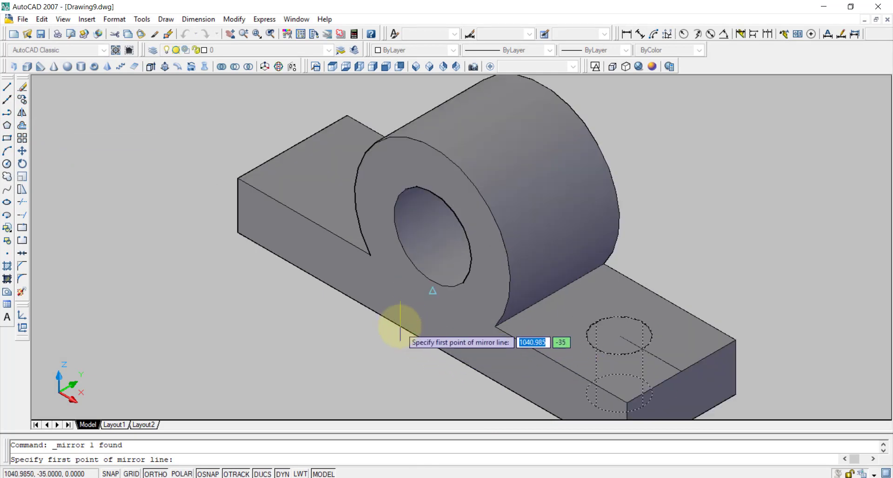
pyautogui.click(431, 146)
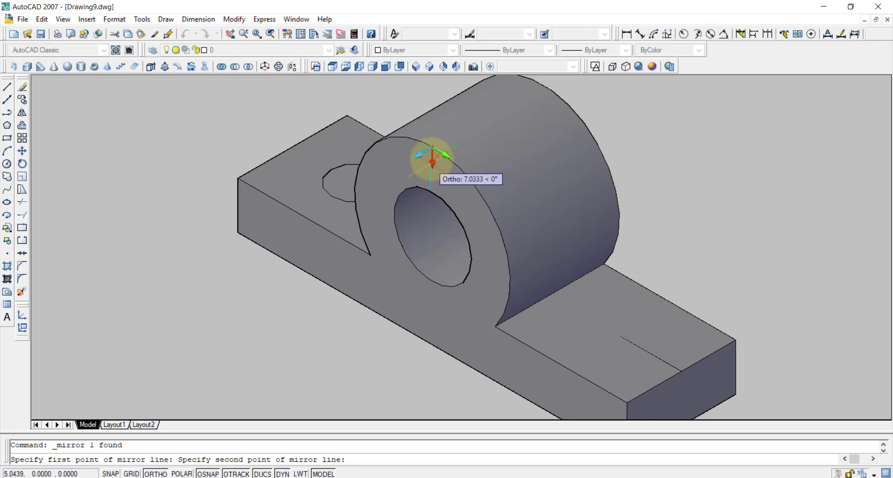
pyautogui.click(436, 381)
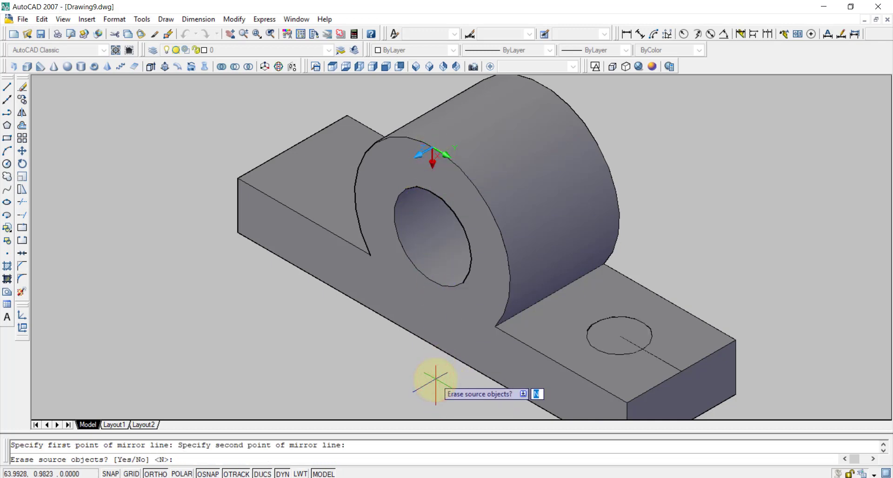
pyautogui.press('Return')
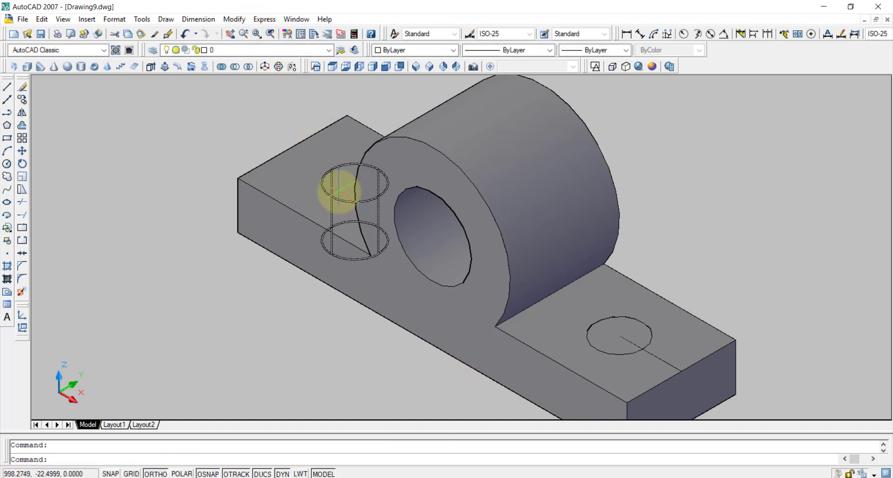
pyautogui.scroll(-2, 464, 195)
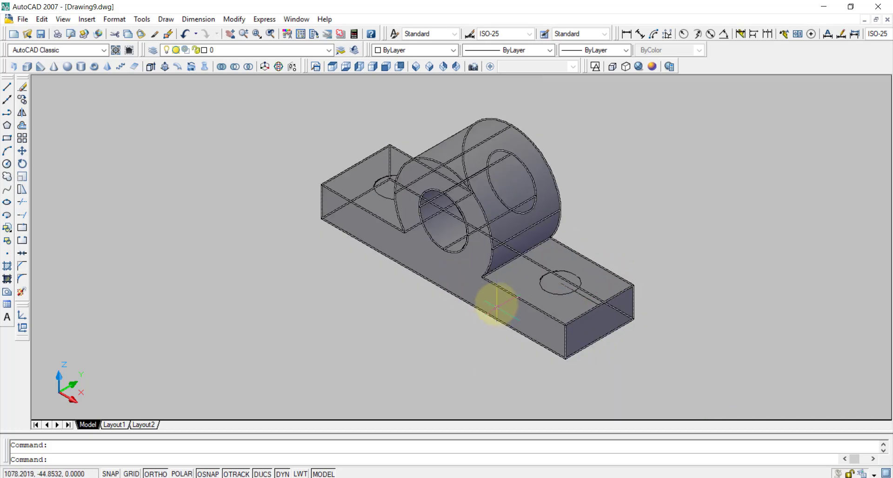
# Subtract the two small cylinders from the bracket to cut the mounting holes at both ends of the base
pyautogui.scroll(2, 382, 190)
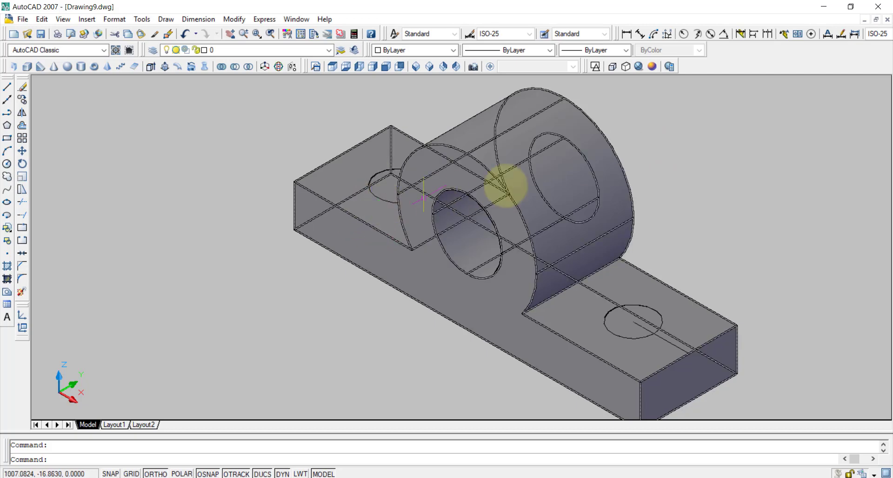
pyautogui.write('s')
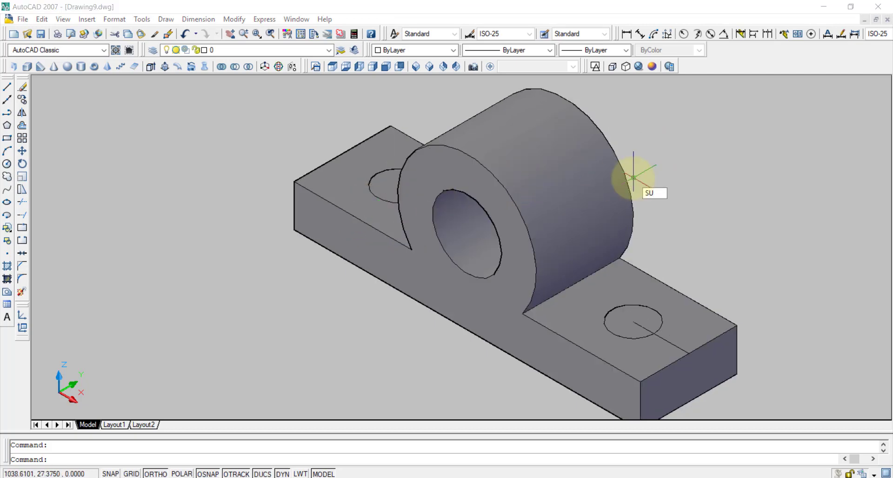
pyautogui.write('u')
pyautogui.press('Return')
pyautogui.click(502, 184)
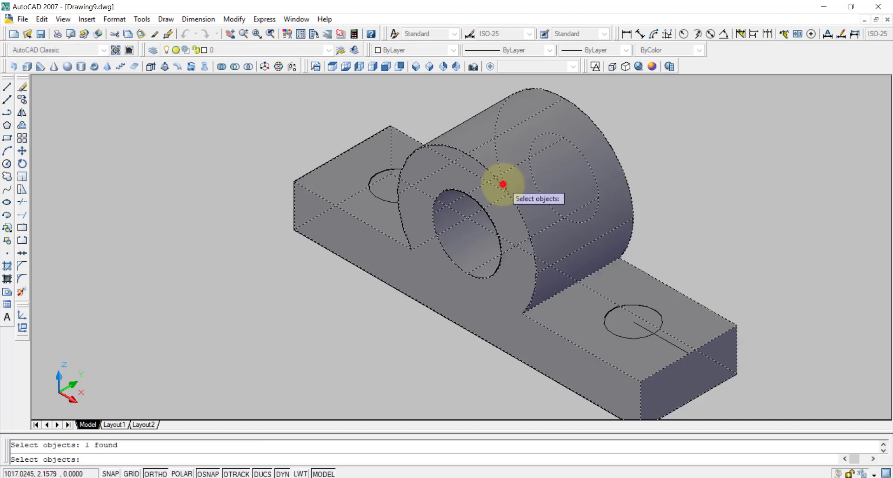
pyautogui.press('Return')
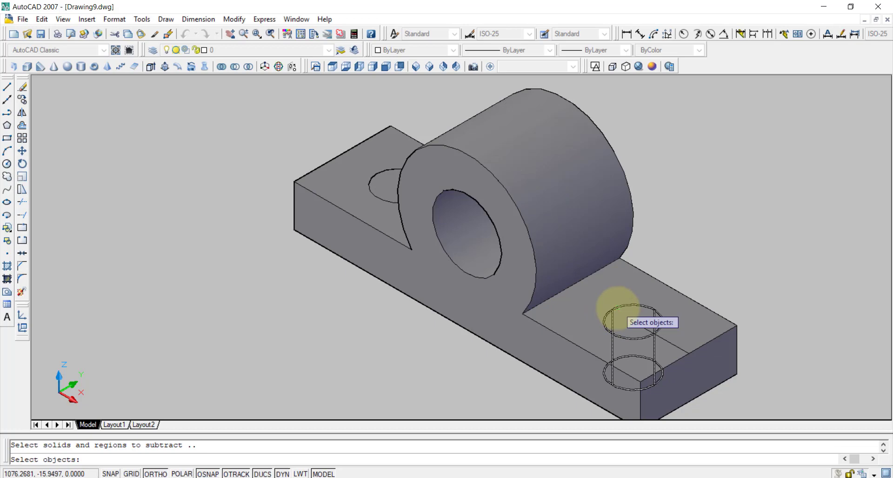
pyautogui.click(617, 308)
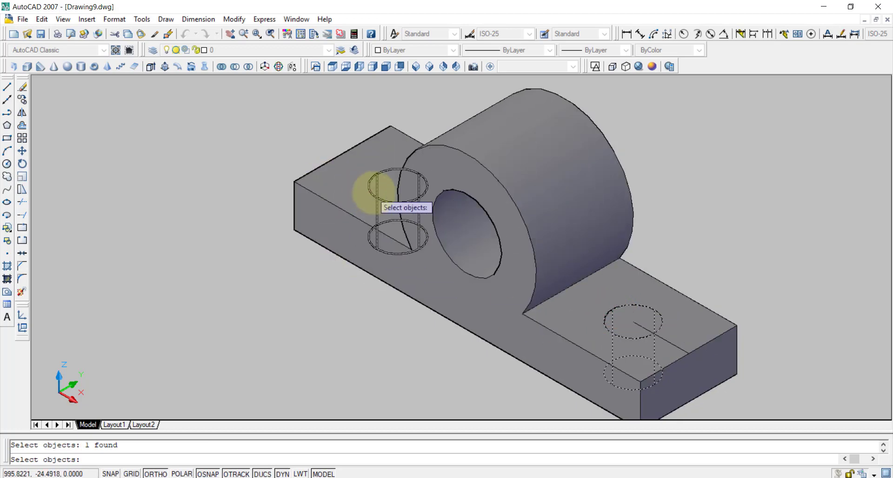
pyautogui.click(374, 195)
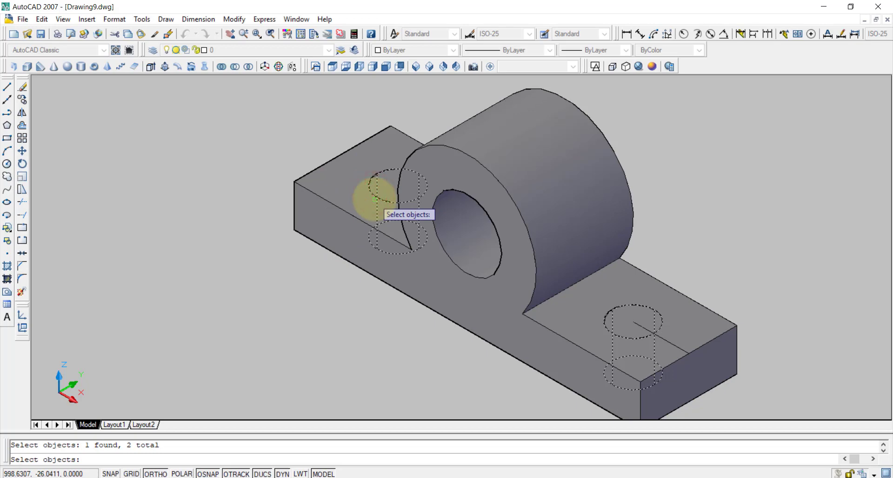
pyautogui.press('Return')
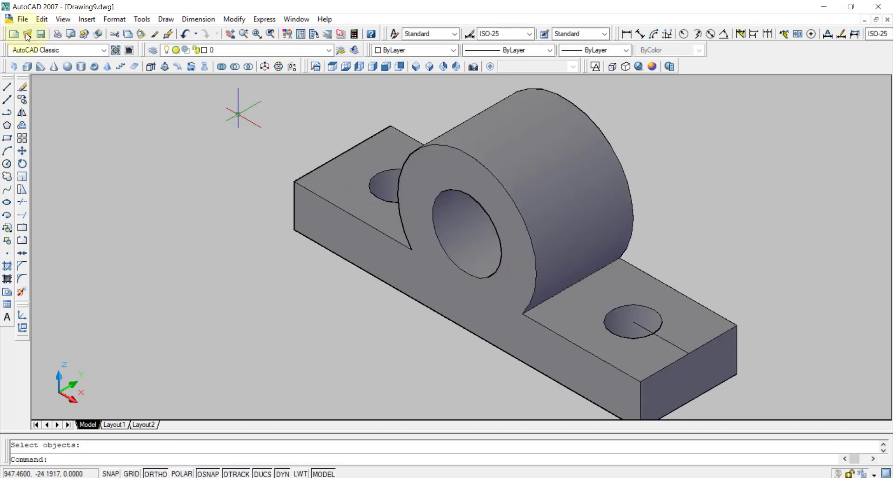
# Inspect the drilled bracket from other angles with Free Orbit and compare it with the reference image
pyautogui.click(24, 20)
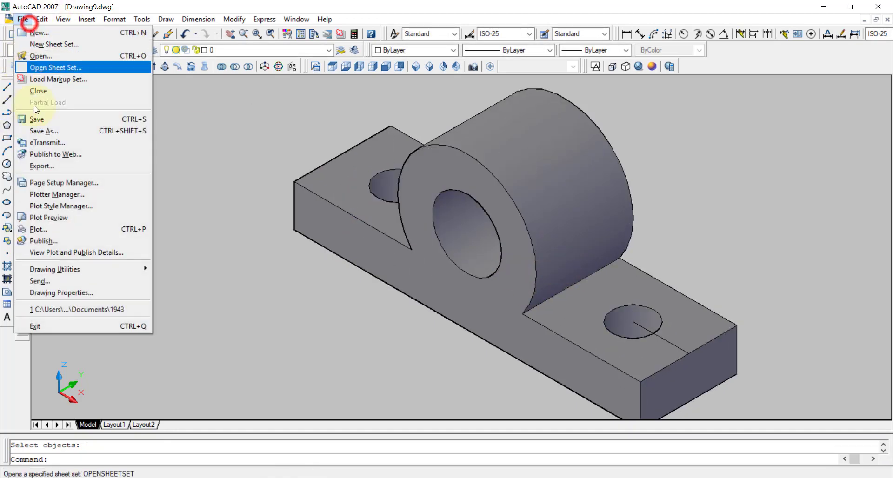
pyautogui.moveTo(65, 19)
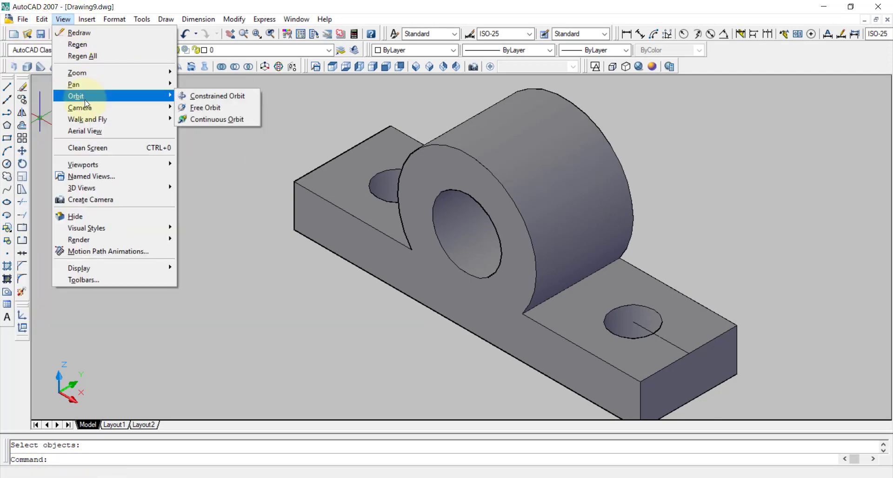
pyautogui.moveTo(126, 99)
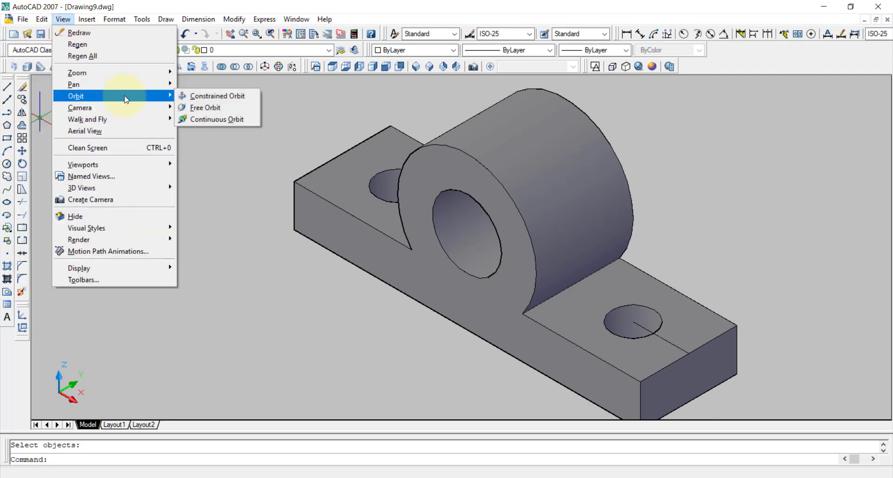
pyautogui.click(208, 108)
pyautogui.moveTo(473, 174); pyautogui.dragTo(535, 205)
pyautogui.click(524, 148)
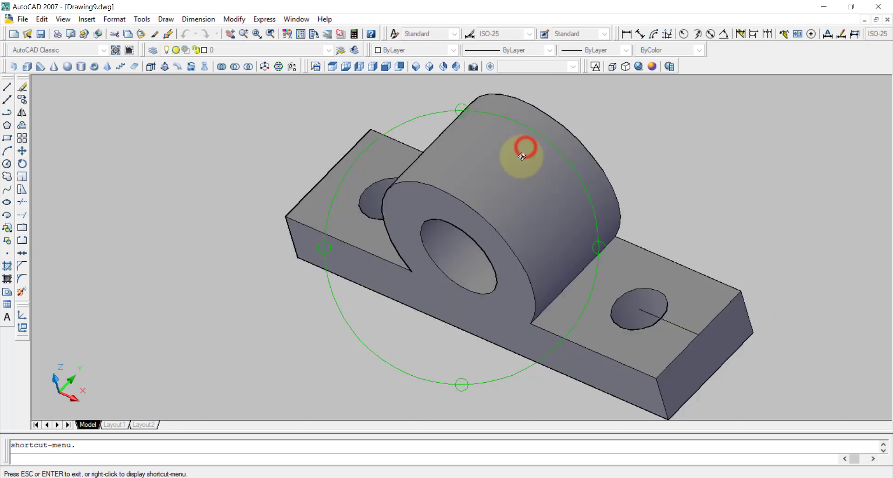
pyautogui.moveTo(524, 149); pyautogui.dragTo(521, 160)
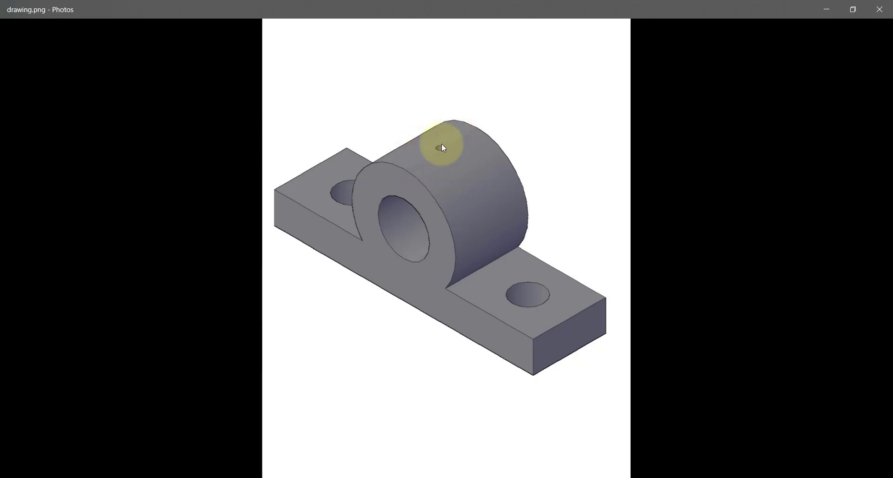
pyautogui.click(832, 14)
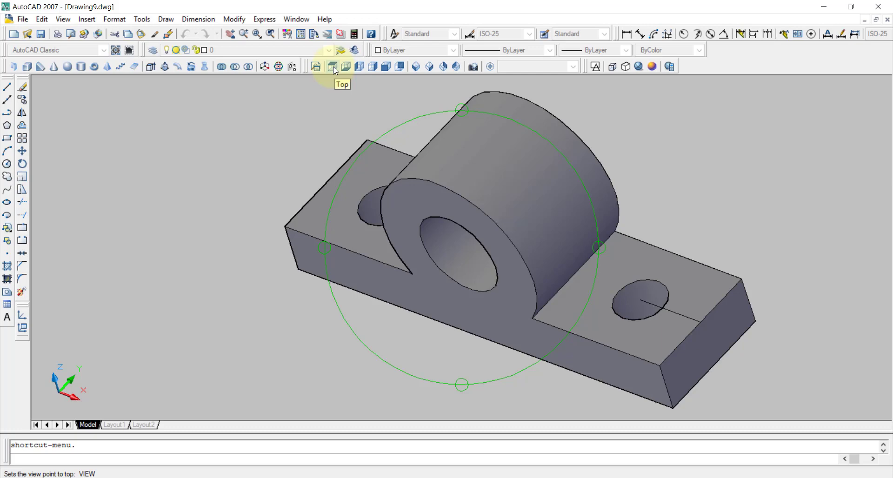
# In the 2D Wireframe top view, draw a line along the cylinder's top centre from the back edge to the front edge
pyautogui.click(333, 66)
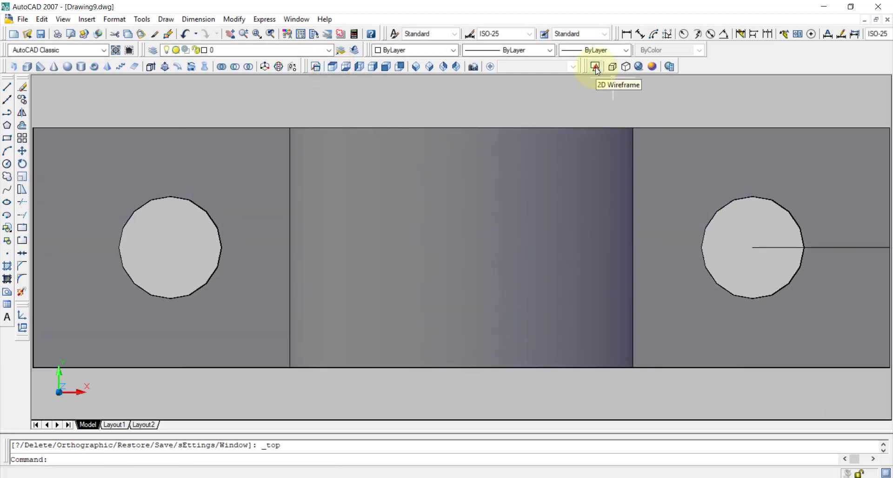
pyautogui.click(596, 66)
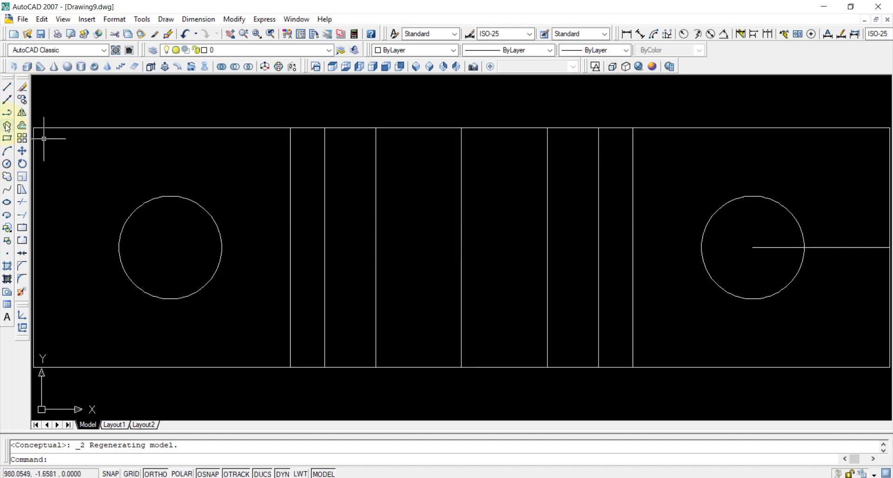
pyautogui.click(6, 87)
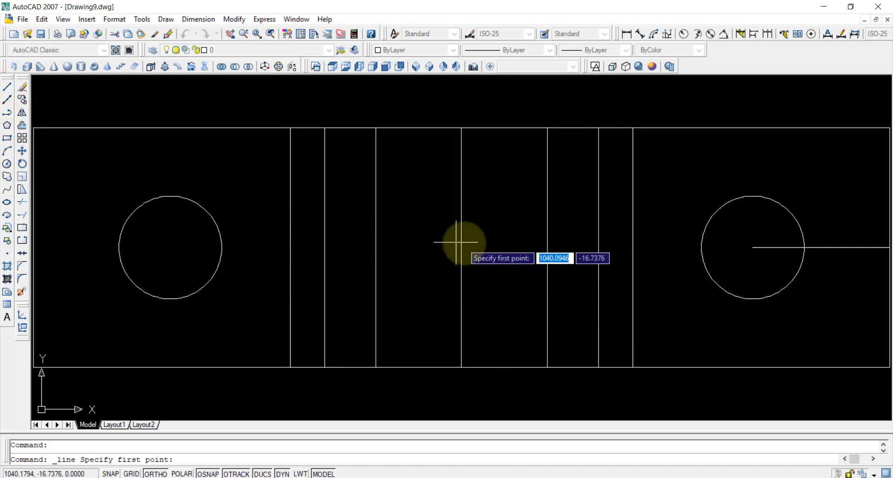
pyautogui.click(462, 127)
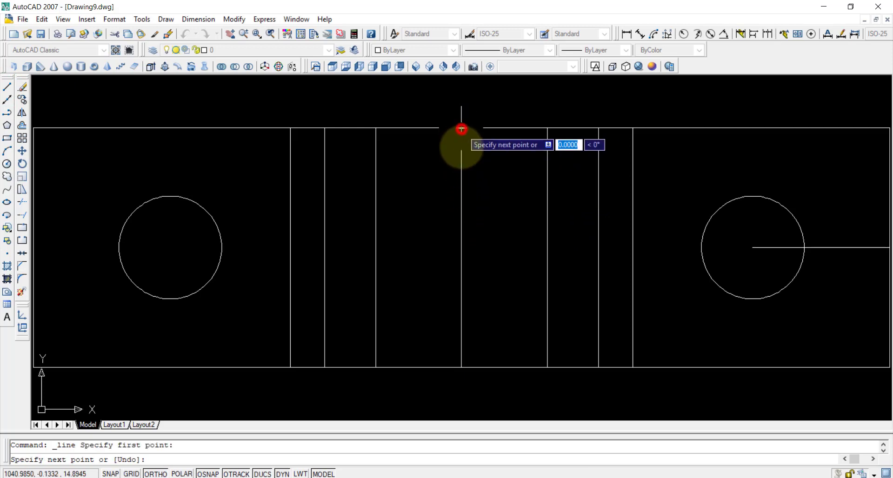
pyautogui.click(461, 368)
pyautogui.rightClick(508, 236)
pyautogui.click(524, 244)
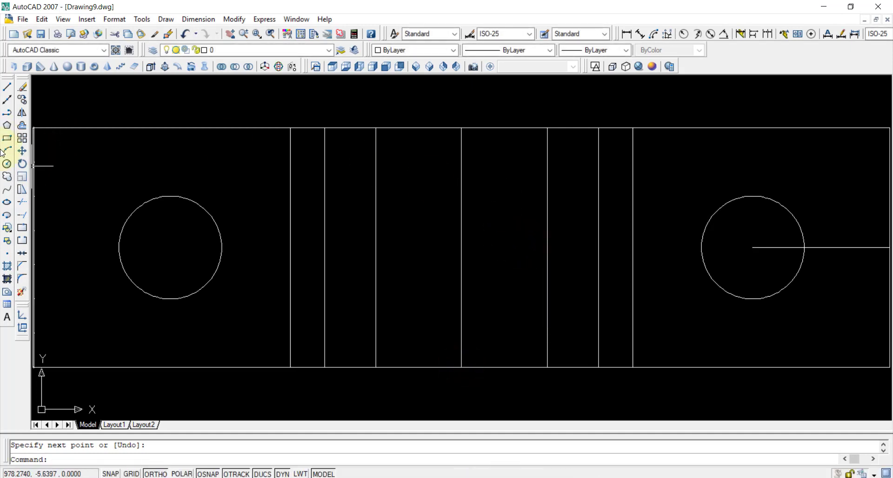
# Draw a 3-diameter circle centred on the midpoint of the cylinder's top centre line
pyautogui.click(7, 165)
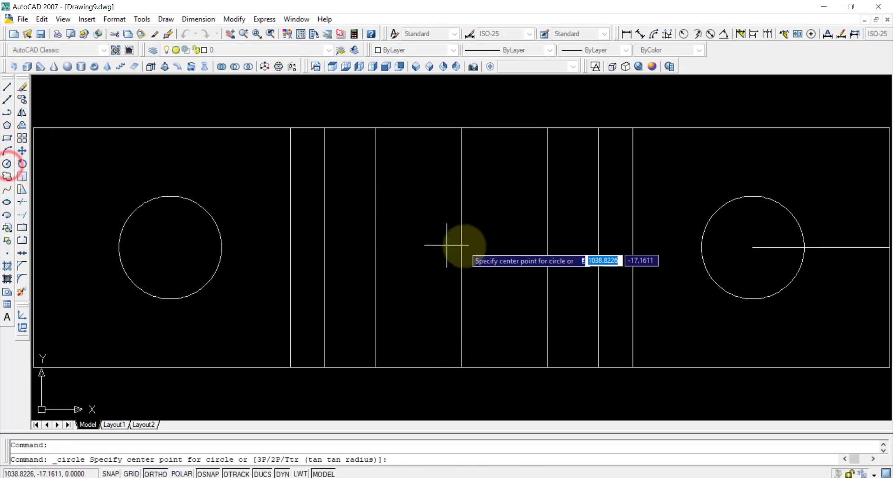
pyautogui.click(462, 248)
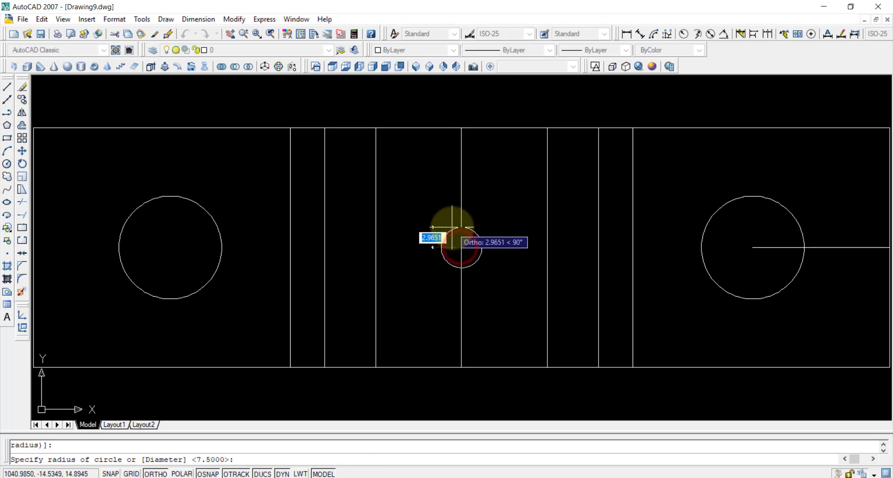
pyautogui.write('D')
pyautogui.press('Return')
pyautogui.write('3')
pyautogui.press('Return')
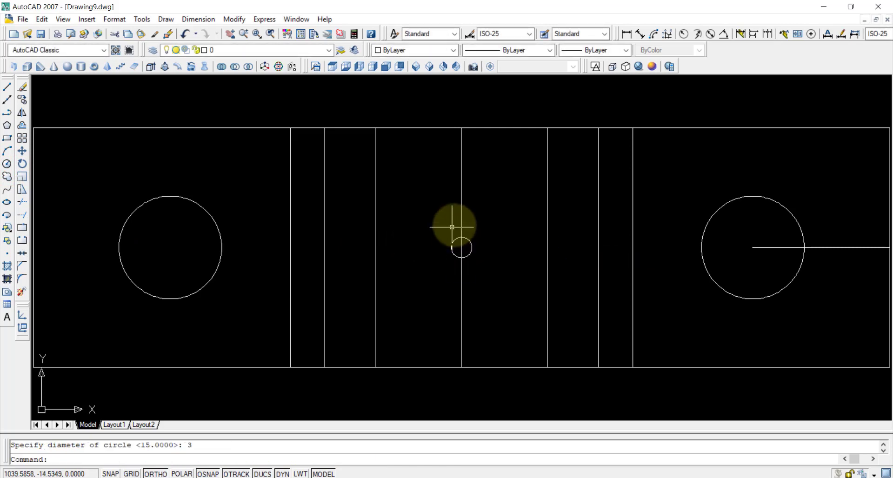
# Draw a 1.5-diameter circle concentric with the 3-diameter circle
pyautogui.rightClick(440, 163)
pyautogui.click(481, 168)
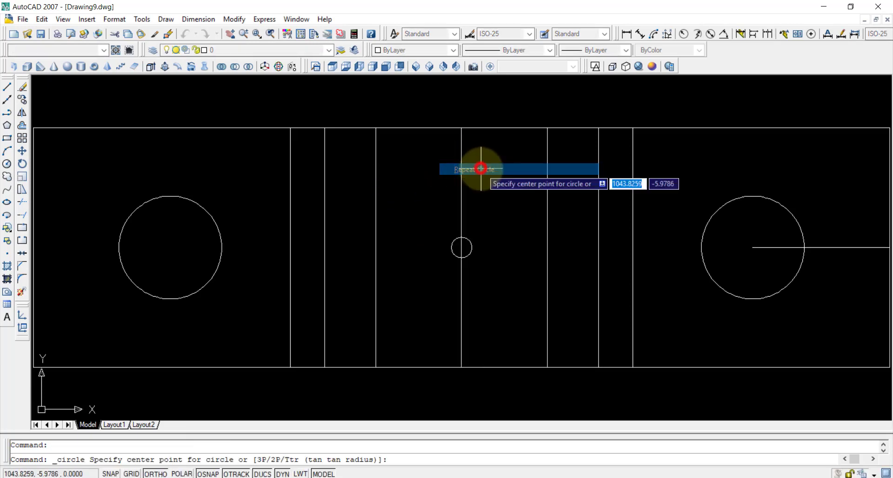
pyautogui.click(461, 247)
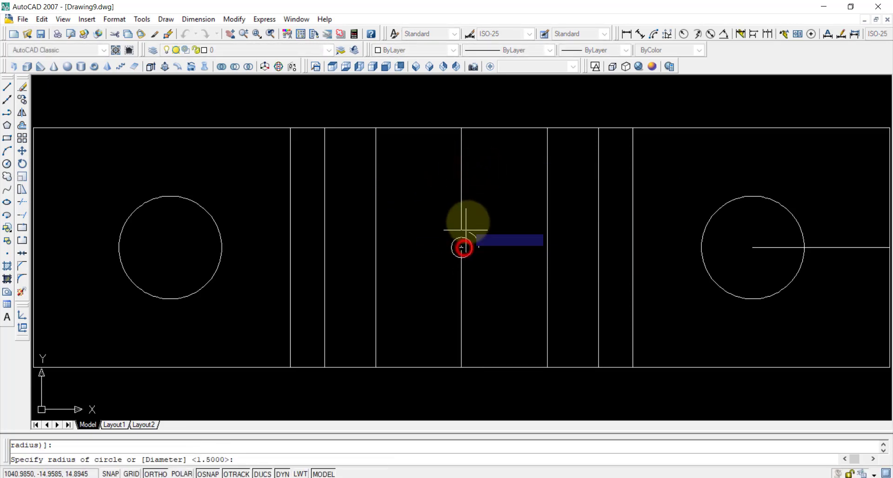
pyautogui.write('D')
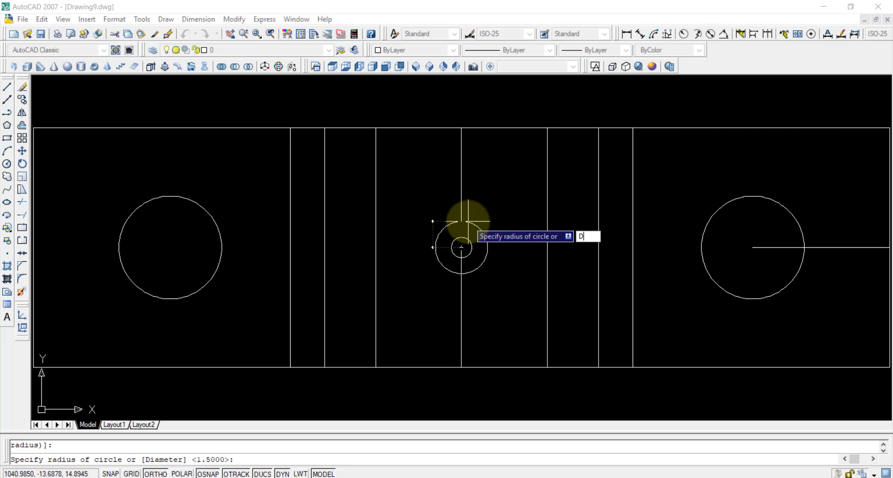
pyautogui.press('Return')
pyautogui.write('1.5')
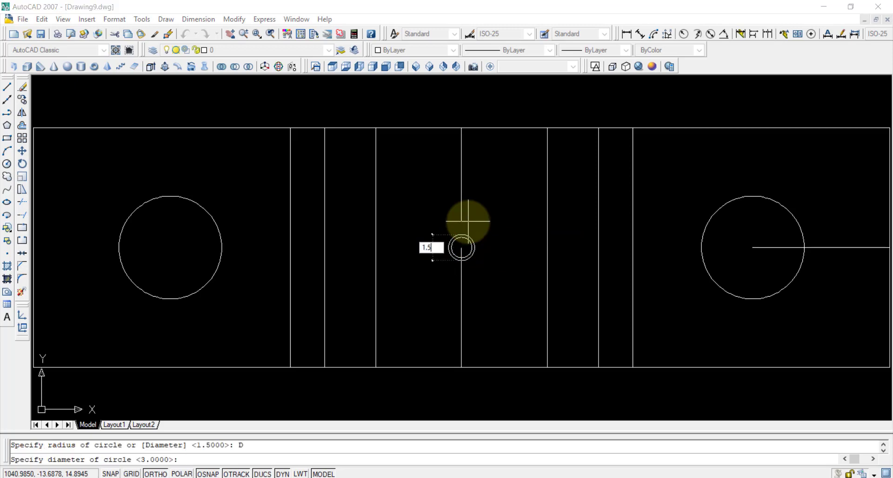
pyautogui.press('Return')
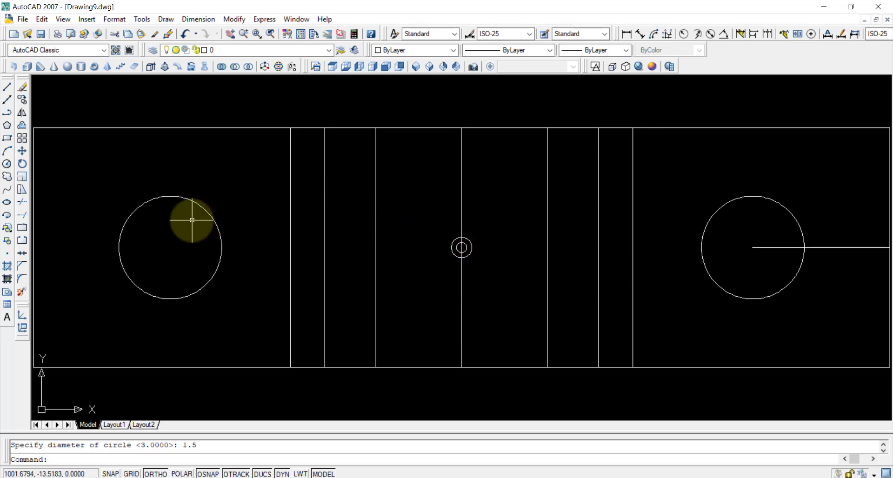
# Extrude the 3-diameter circle to a height of 3
pyautogui.write('EX')
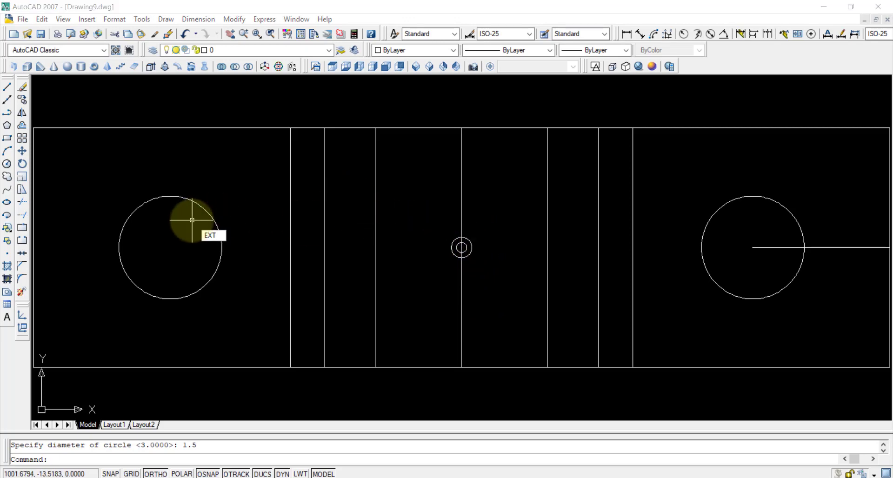
pyautogui.write('T')
pyautogui.press('Return')
pyautogui.click(452, 245)
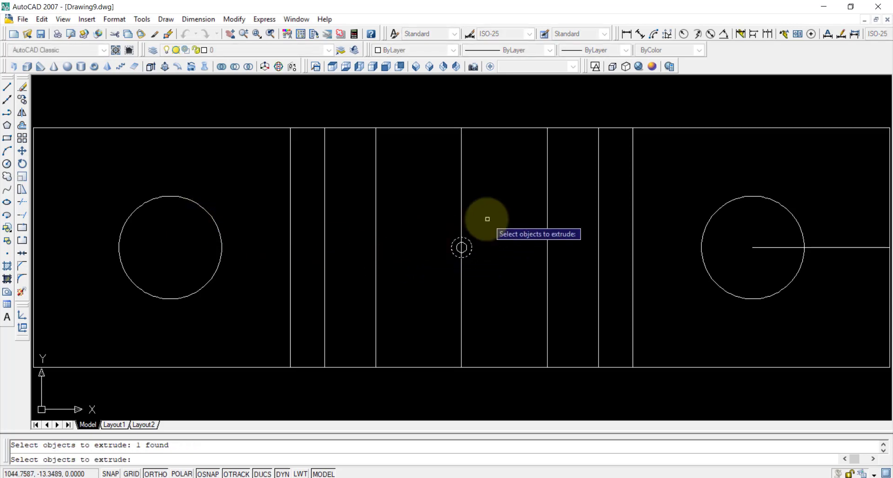
pyautogui.press('Return')
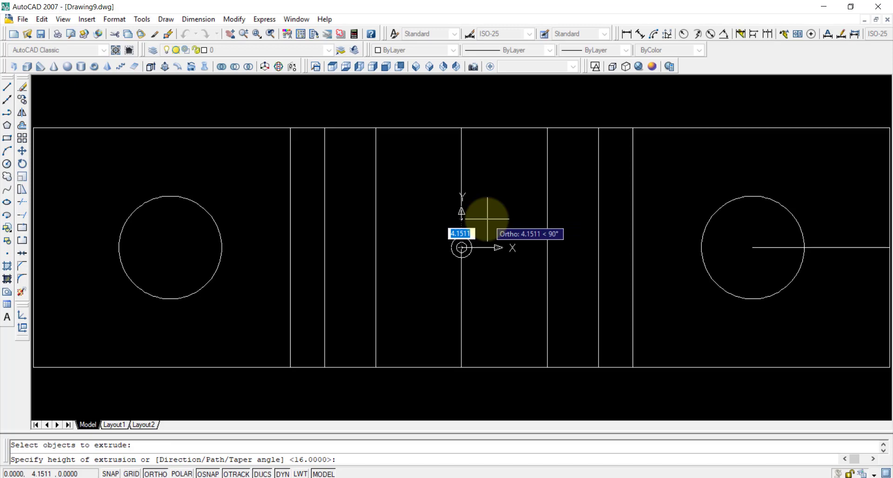
pyautogui.write('3')
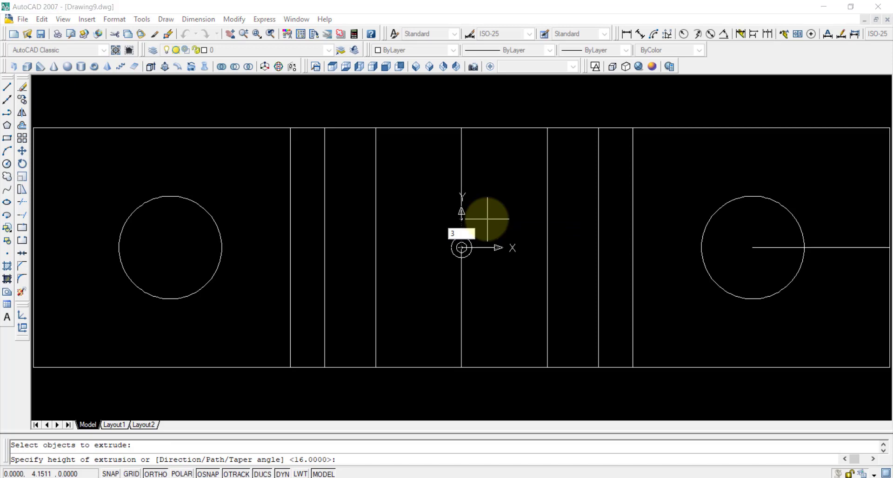
pyautogui.press('Return')
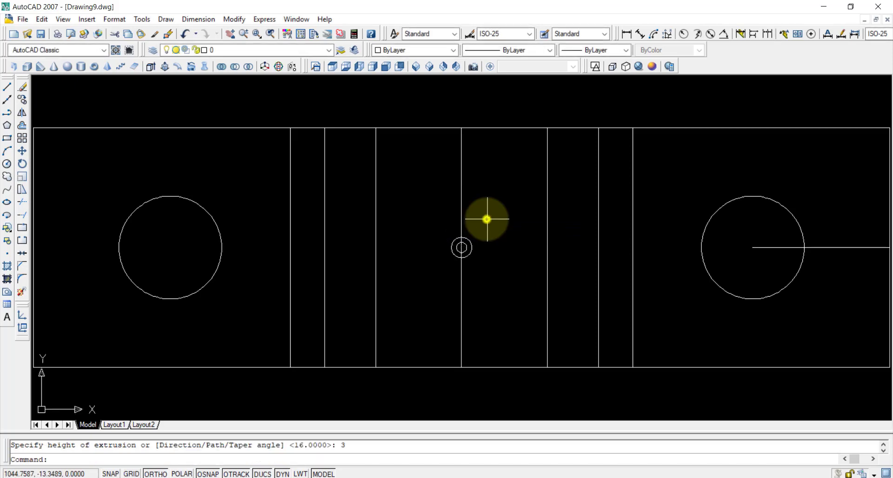
# Extrude the 1.5-diameter circle to a height of 13
pyautogui.rightClick(486, 219)
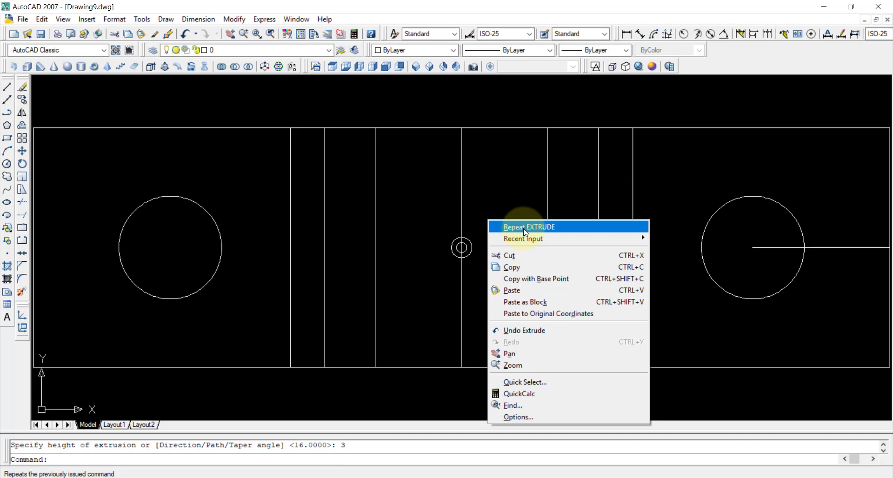
pyautogui.click(524, 228)
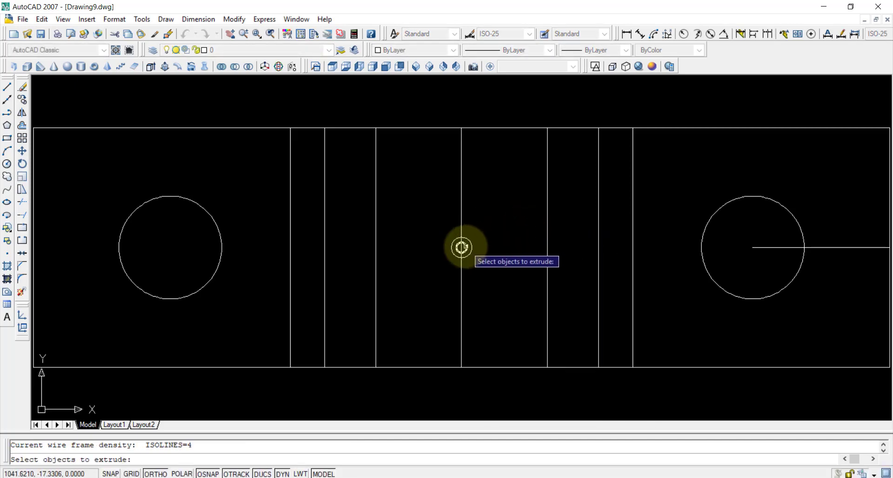
pyautogui.click(461, 247)
pyautogui.rightClick(461, 247)
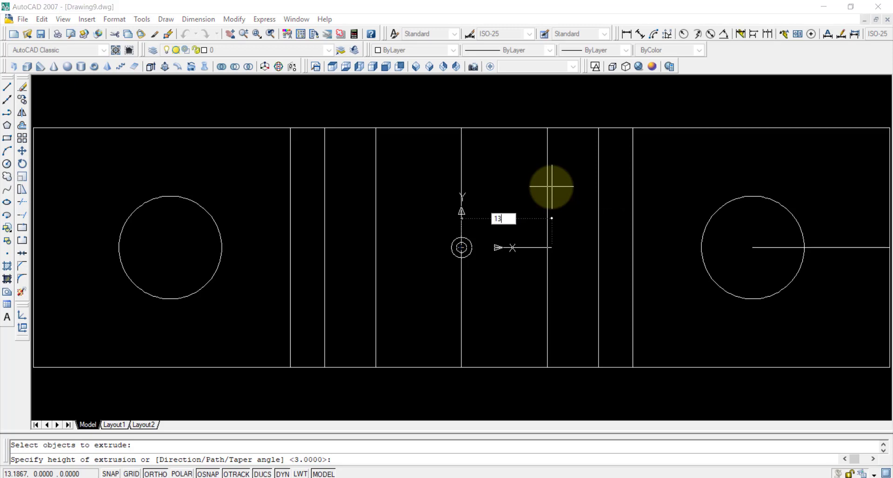
pyautogui.press('Return')
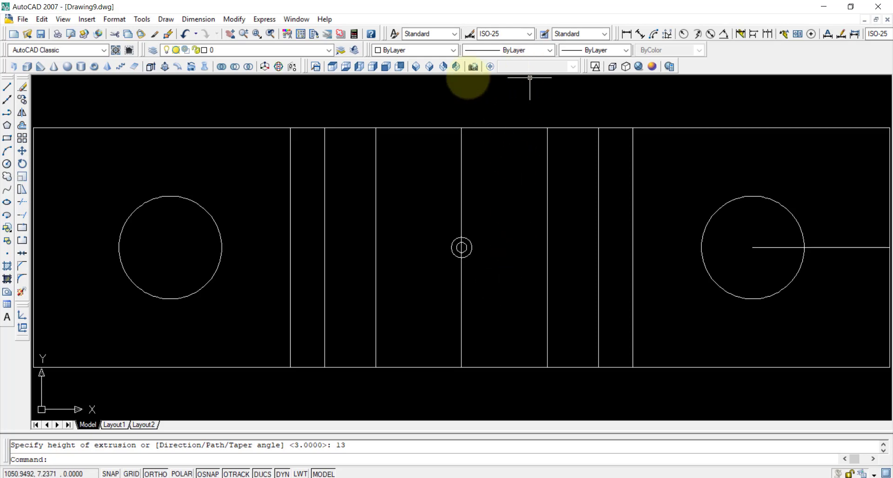
# Show the model in southeast isometric view, previewing the Realistic and Conceptual visual styles before restoring 2D wireframe
pyautogui.click(430, 68)
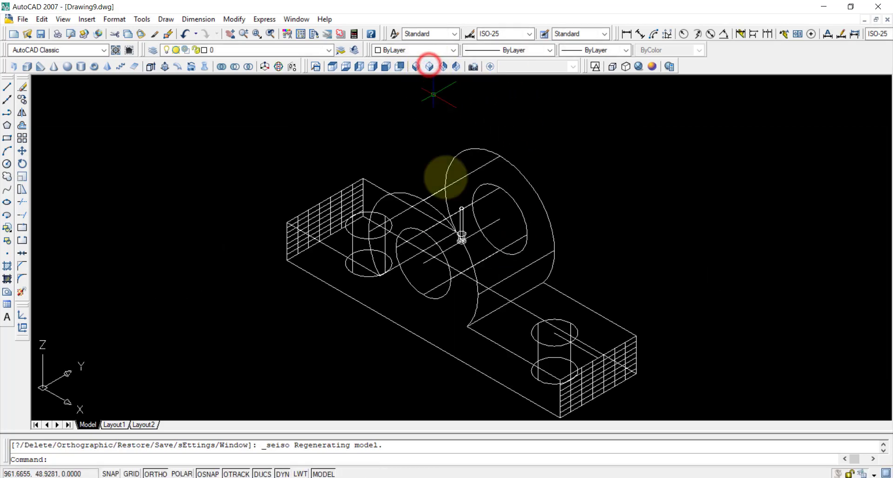
pyautogui.click(638, 66)
pyautogui.click(652, 67)
pyautogui.click(595, 66)
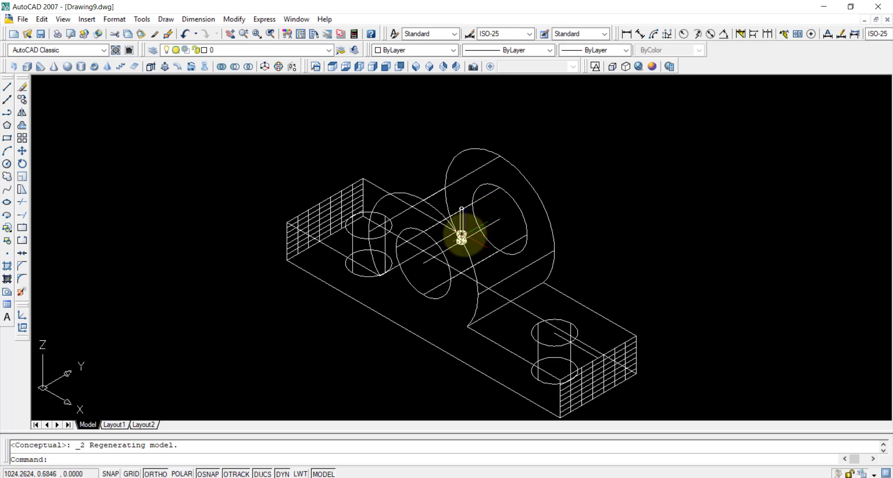
# Move the 3-diameter cylinder about 22 units straight up along Z to the top of the bearing cylinder
pyautogui.click(462, 235)
pyautogui.scroll(3, 471, 253)
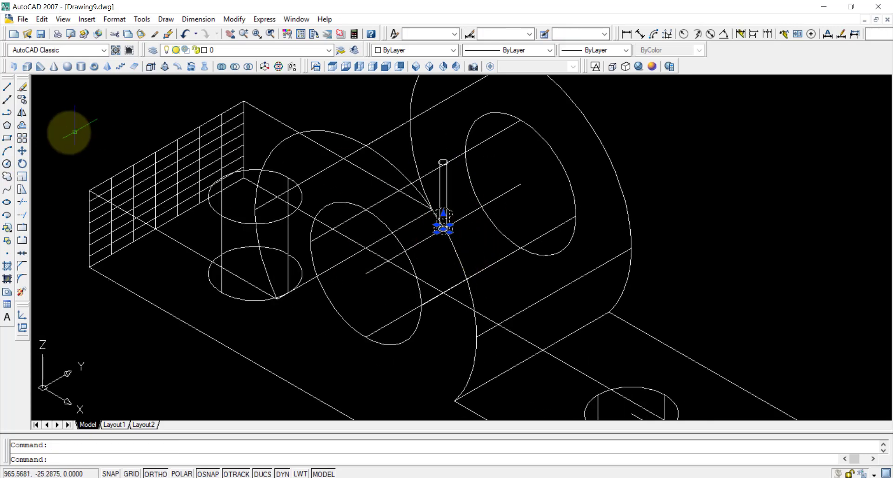
pyautogui.click(22, 151)
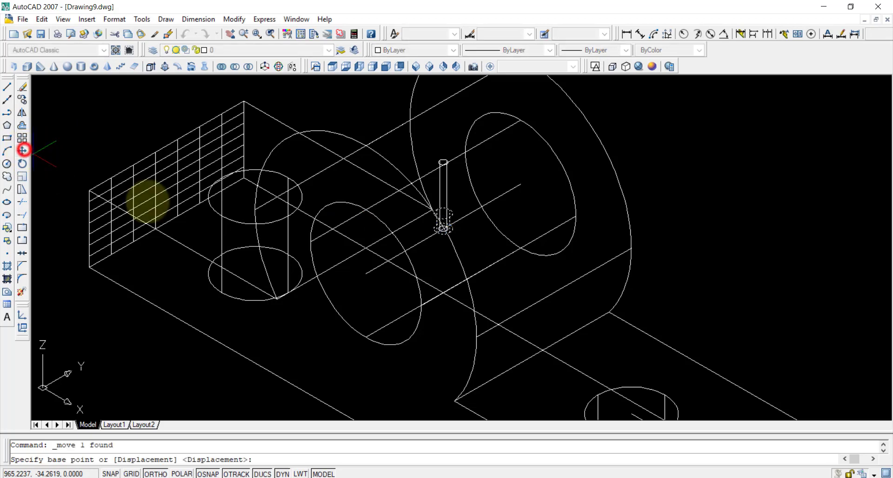
pyautogui.click(443, 214)
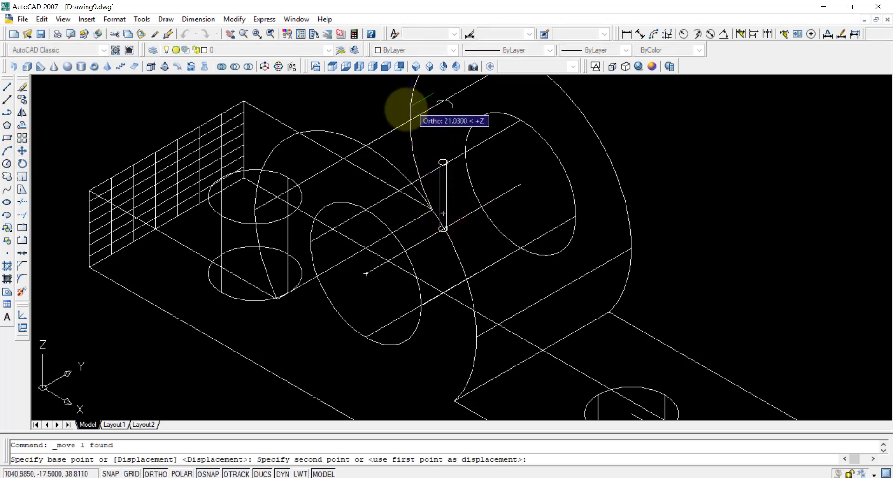
pyautogui.scroll(2, 437, 98)
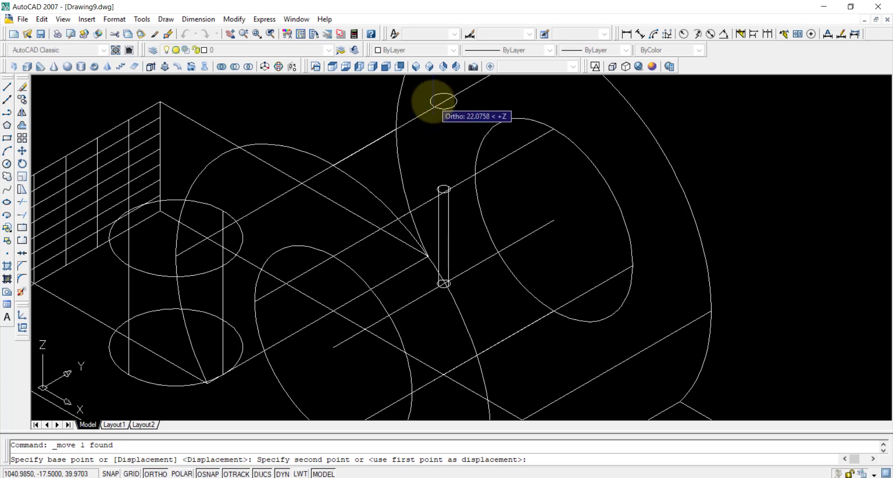
pyautogui.click(434, 99)
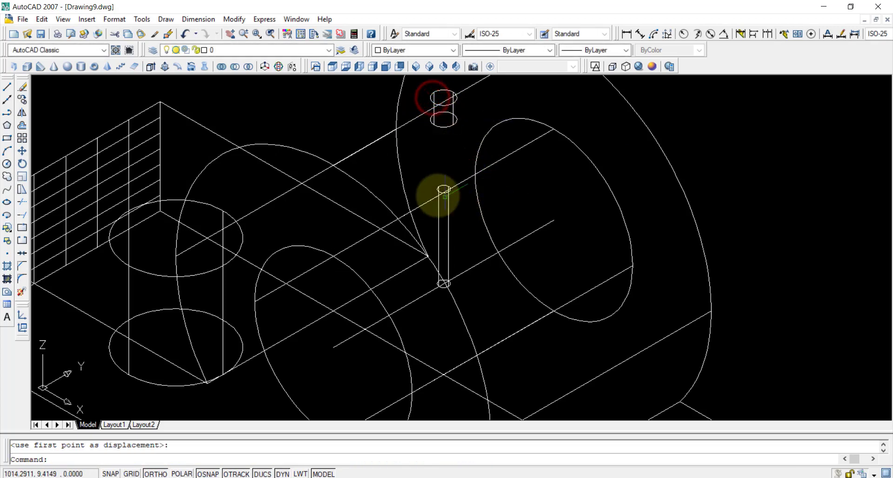
# Move the 1.5-diameter cylinder up along Z to the top of the 3-diameter cylinder
pyautogui.hotkey('ctrl', 'a')
pyautogui.keyDown('shift'); pyautogui.click(444, 189); pyautogui.keyUp('shift')
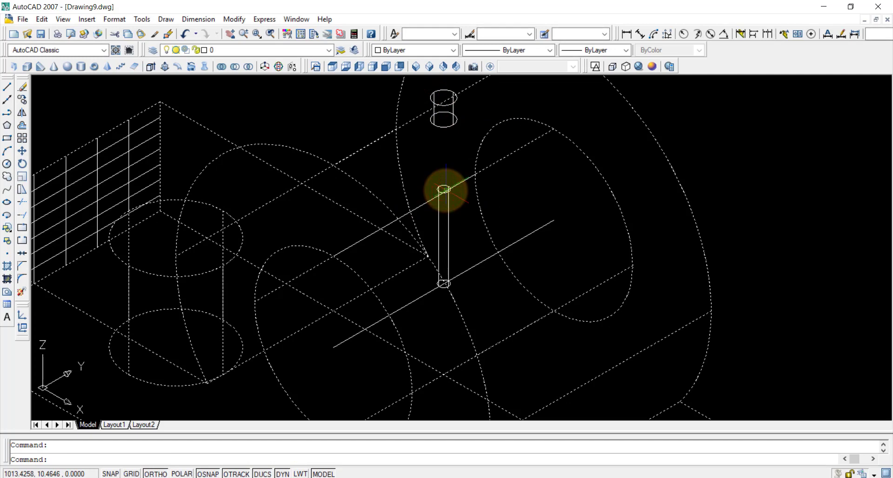
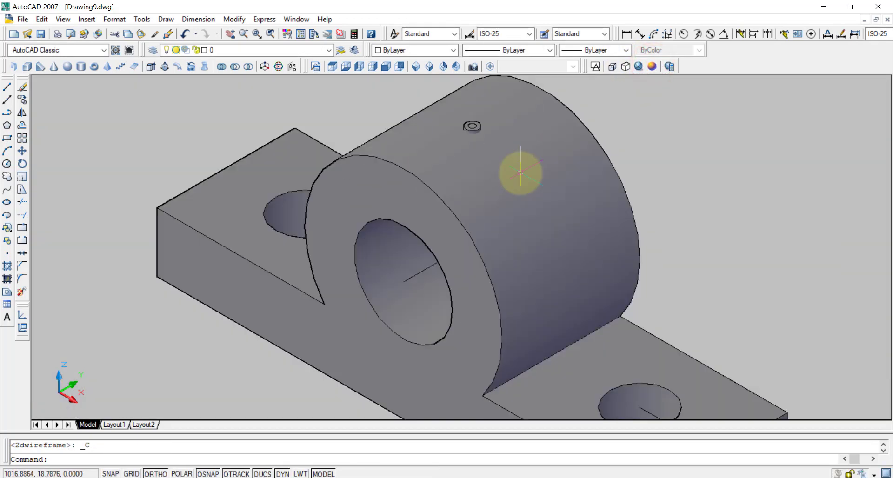
# Undo the last move of the small cylinders at the top of the bearing
pyautogui.scroll(2, 471, 132)
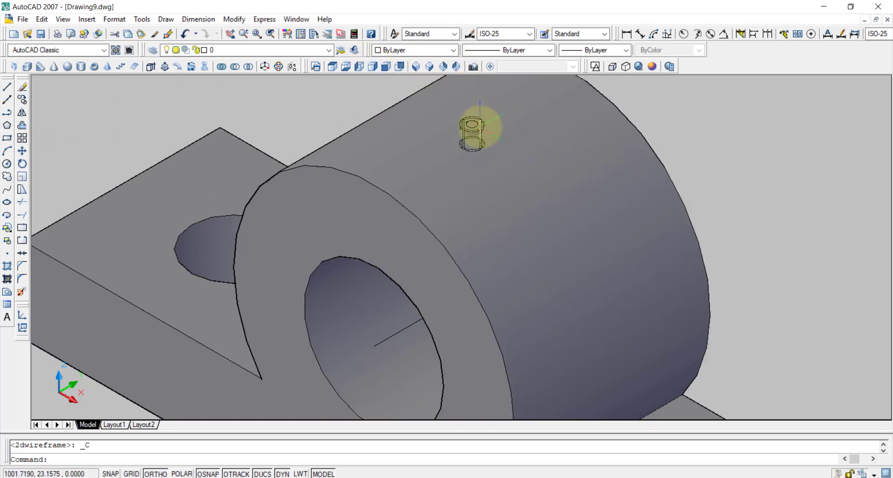
pyautogui.hotkey('ctrl', 'z')
pyautogui.scroll(3, 424, 176)
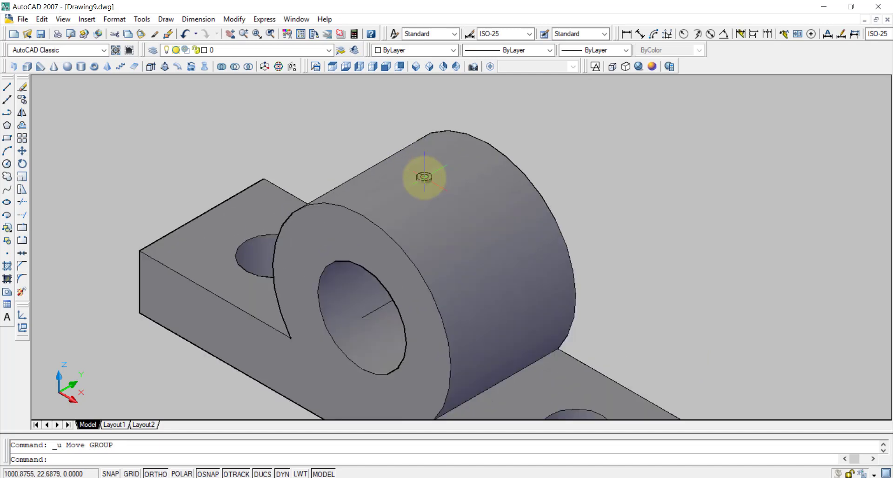
# Move the 3-diameter and 1.5-diameter cylinders together slightly down along Z into the bearing's top surface
pyautogui.scroll(3, 424, 178)
pyautogui.click(433, 180)
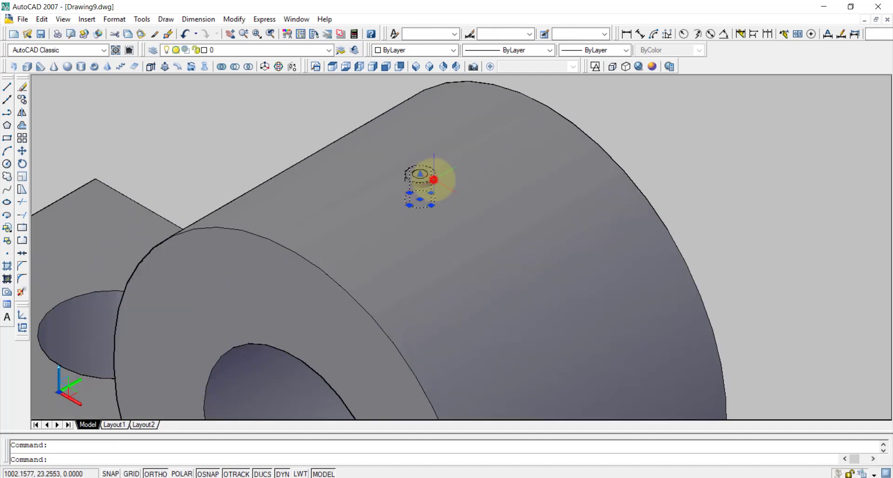
pyautogui.click(419, 174)
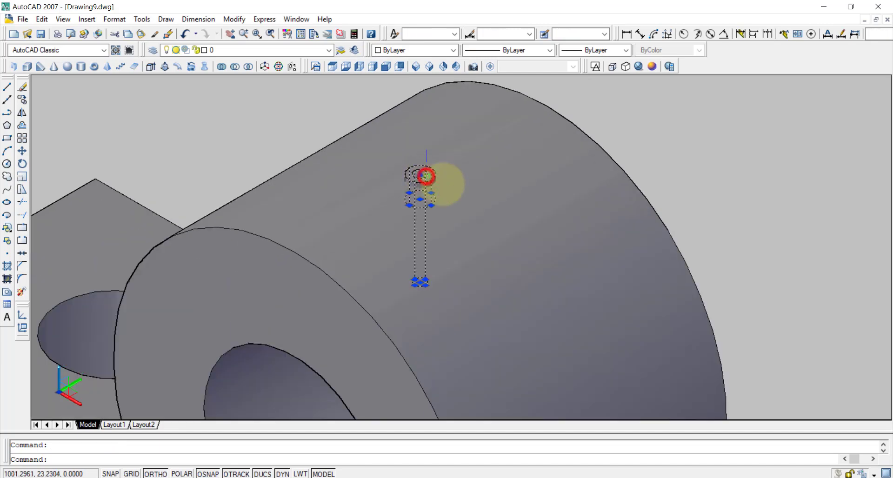
pyautogui.press('Escape')
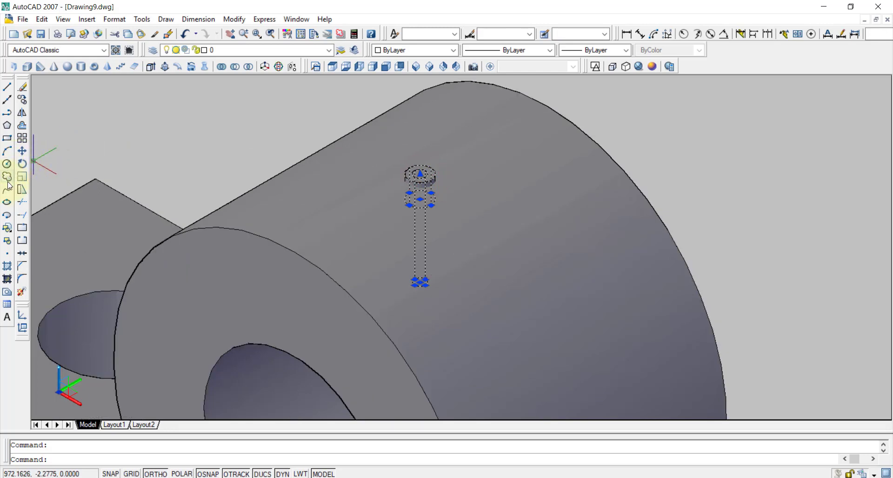
pyautogui.click(21, 151)
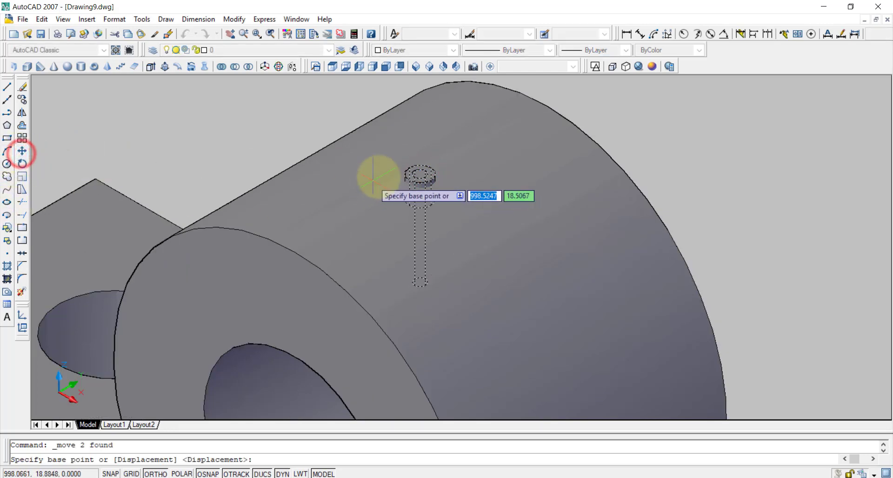
pyautogui.click(418, 175)
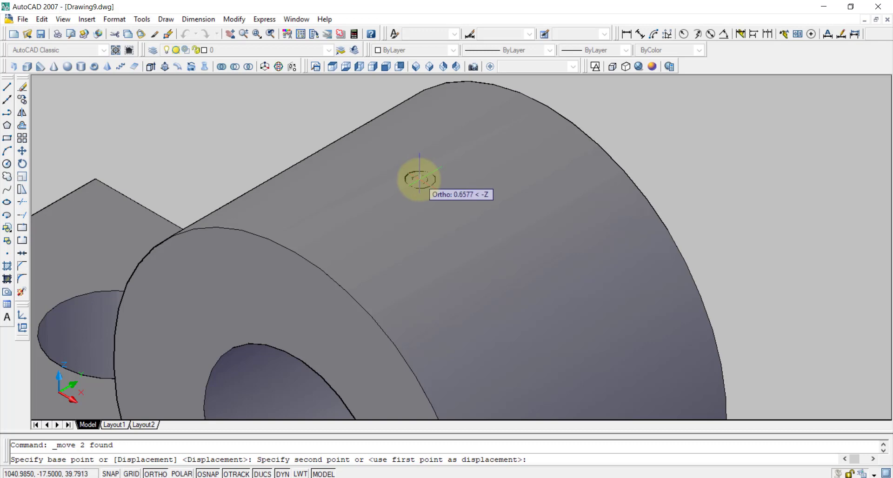
pyautogui.click(419, 177)
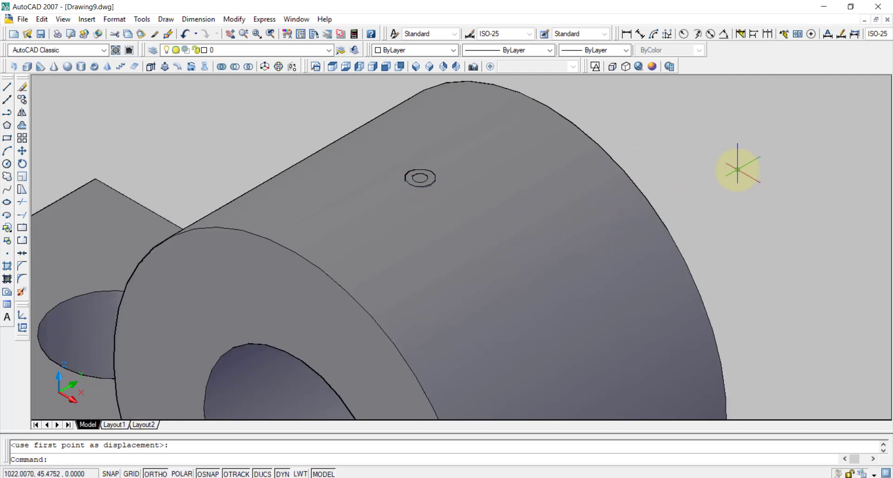
# Subtract the 3-diameter and 1.5-diameter cylinders from the bracket solid to cut the stepped top hole
pyautogui.press('Return')
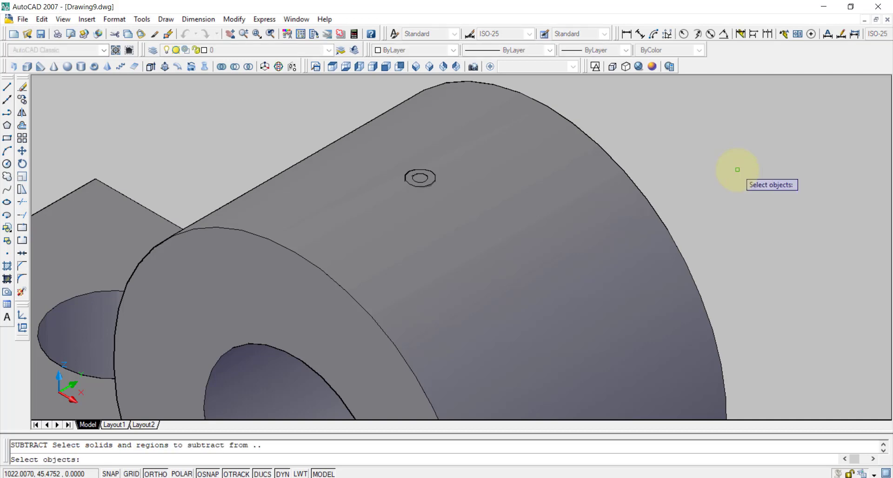
pyautogui.click(579, 270)
pyautogui.press('Return')
pyautogui.click(416, 185)
pyautogui.click(421, 179)
pyautogui.press('Return')
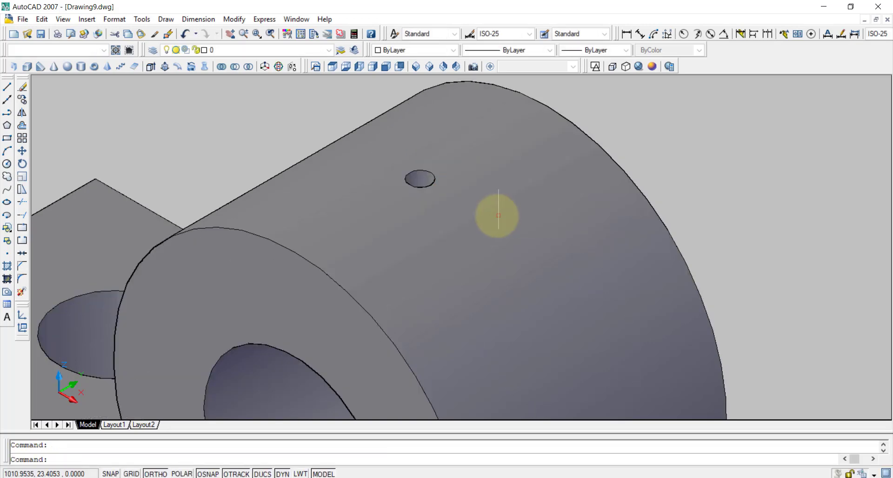
# Erase the leftover centre line inside the bracket's large bore
pyautogui.scroll(-5, 513, 214)
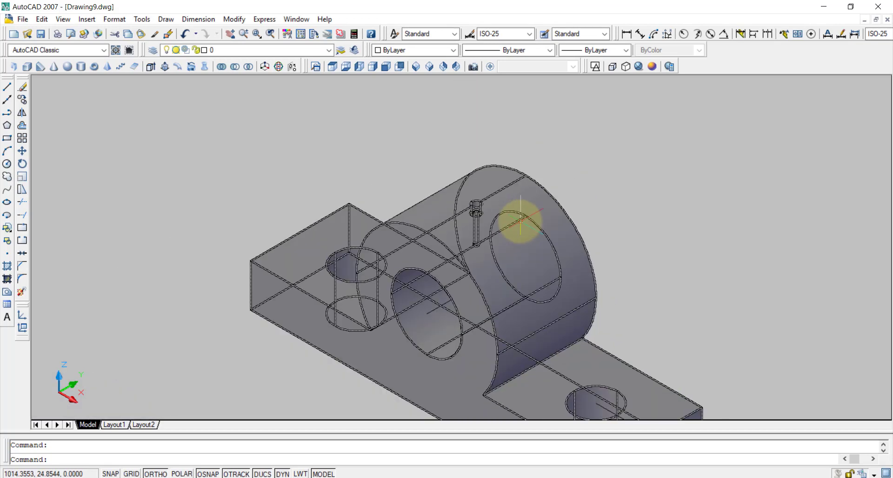
pyautogui.scroll(-2, 520, 218)
pyautogui.scroll(2, 514, 219)
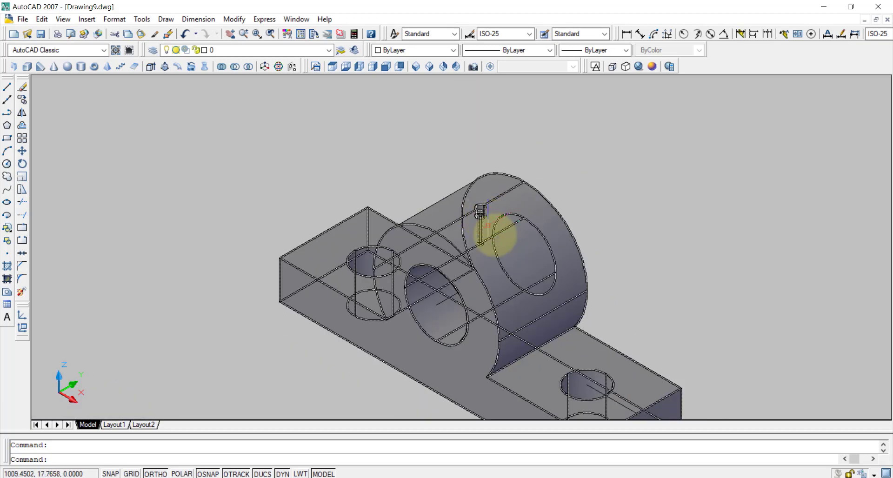
pyautogui.click(65, 20)
pyautogui.moveTo(91, 94)
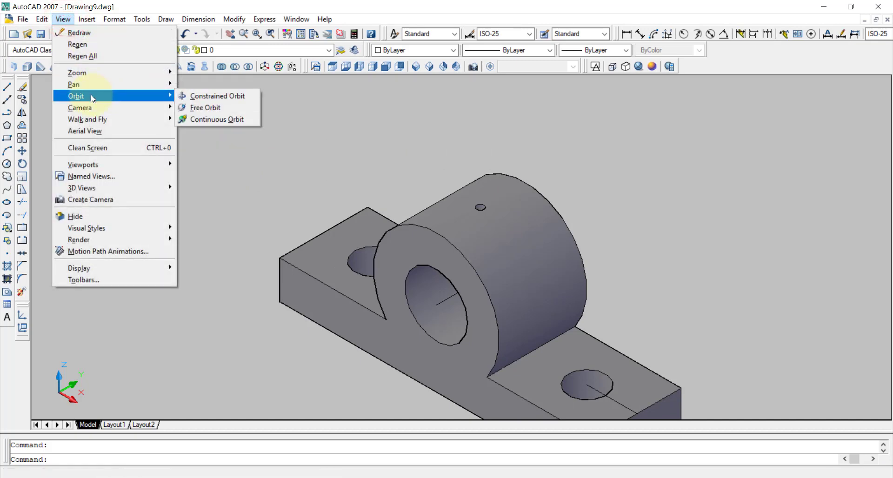
pyautogui.click(198, 107)
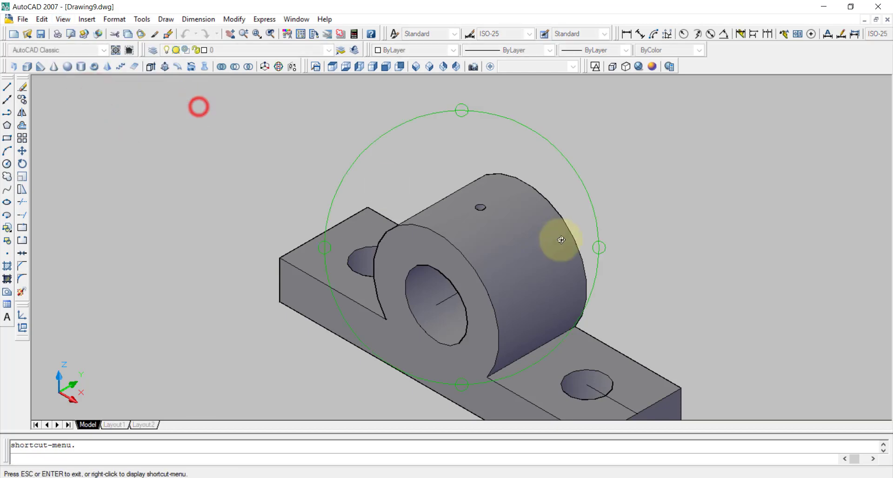
pyautogui.moveTo(516, 232); pyautogui.dragTo(378, 265)
pyautogui.moveTo(602, 363); pyautogui.dragTo(538, 193)
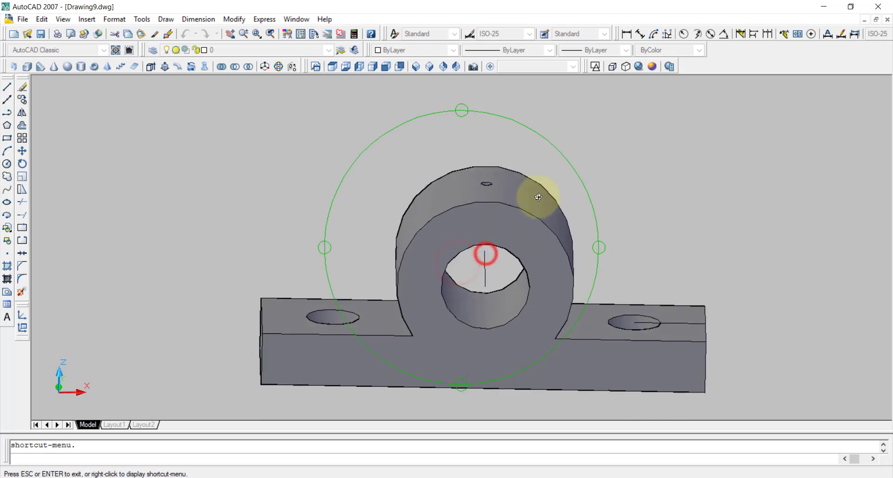
pyautogui.press('Escape')
pyautogui.click(485, 282)
pyautogui.press('Delete')
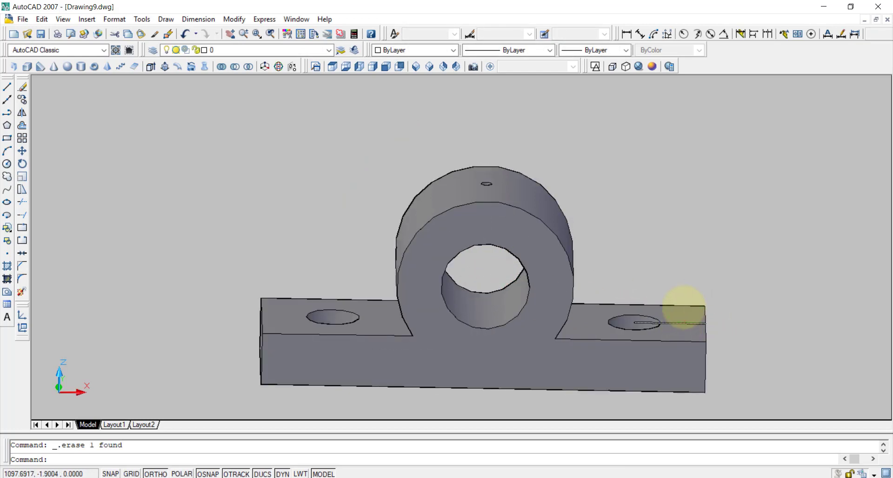
# Return to the southeast isometric view and erase the leftover construction line running from the base hole to the end edge
pyautogui.scroll(-2, 664, 275)
pyautogui.scroll(4, 662, 272)
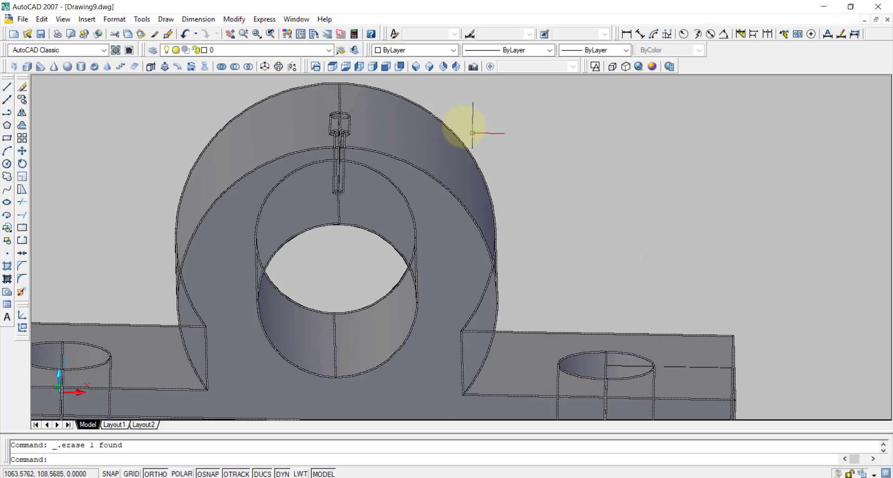
pyautogui.click(428, 66)
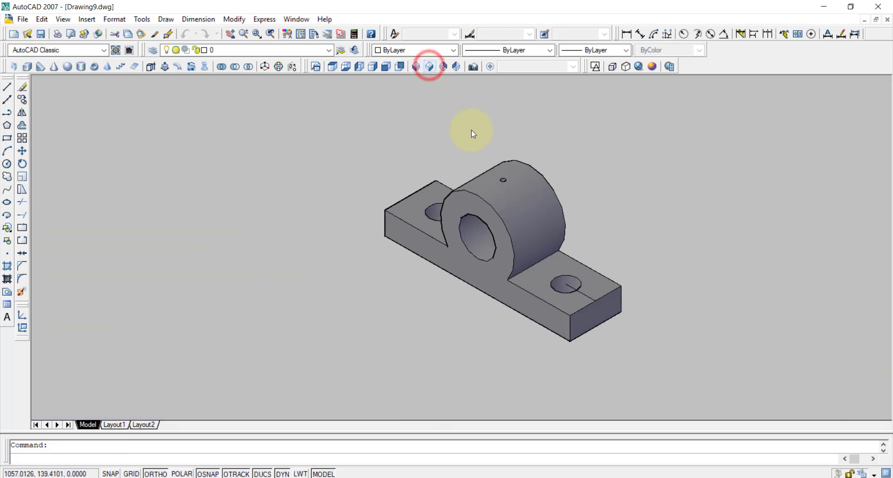
pyautogui.click(590, 296)
pyautogui.press('Delete')
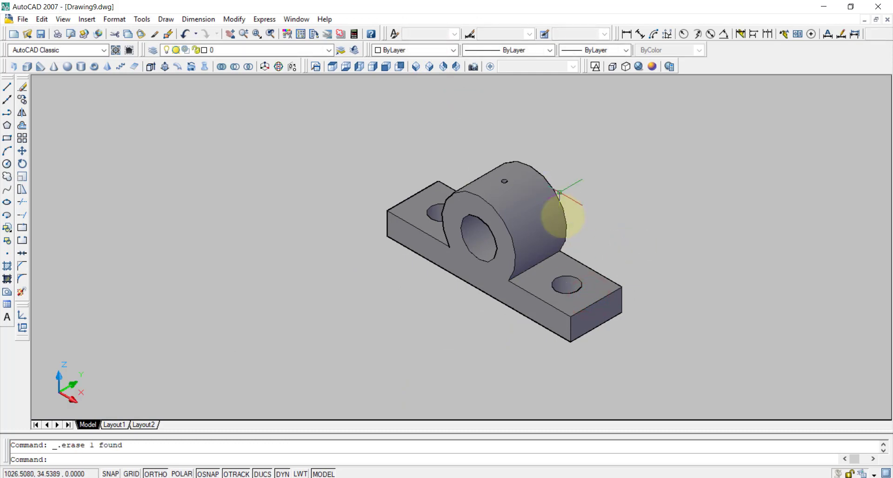
# Examine the bracket's bore, base holes and stepped top hole at different zoom levels
pyautogui.scroll(3, 529, 229)
pyautogui.scroll(-3, 529, 228)
pyautogui.scroll(2, 524, 221)
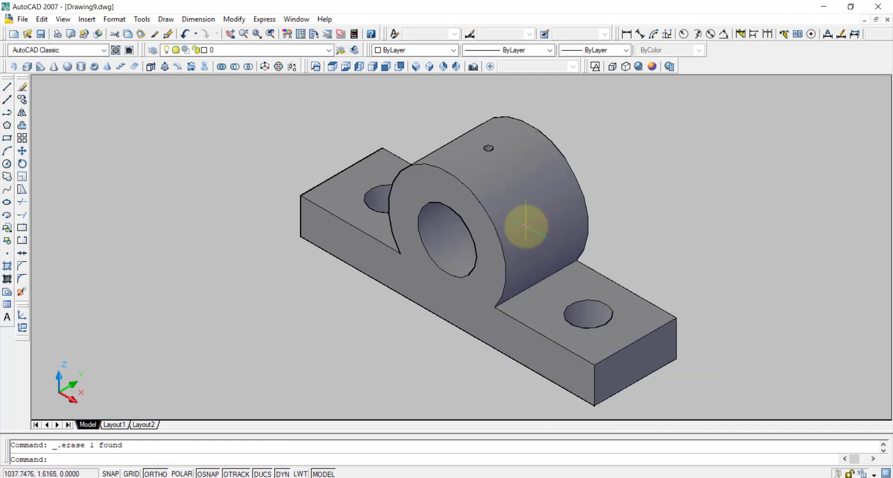
pyautogui.scroll(4, 725, 186)
pyautogui.scroll(-5, 726, 186)
pyautogui.scroll(2, 726, 185)
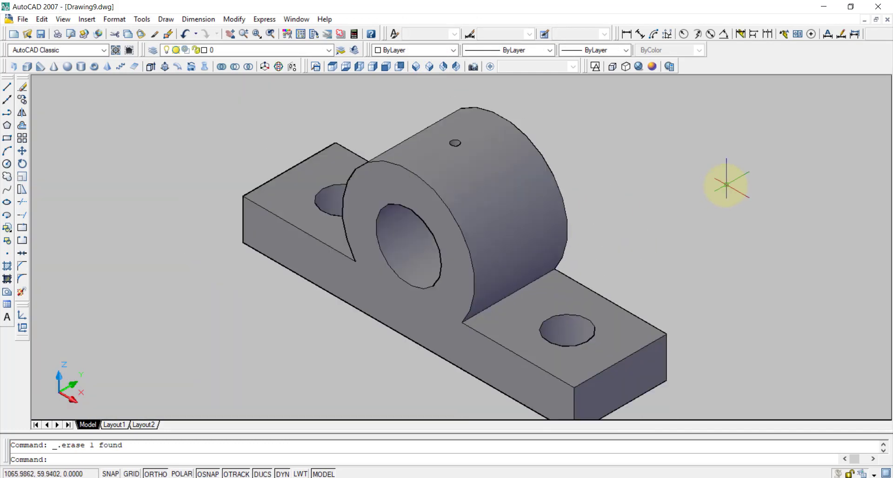
pyautogui.scroll(2, 690, 185)
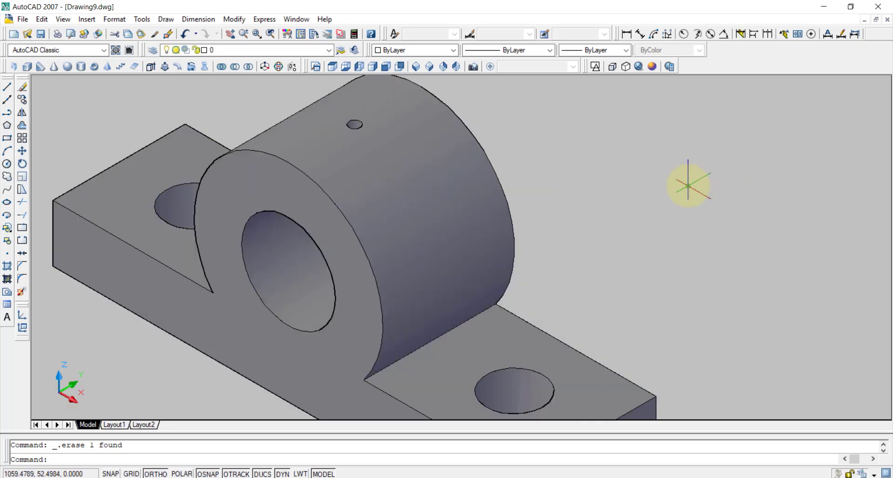
pyautogui.scroll(-3, 687, 186)
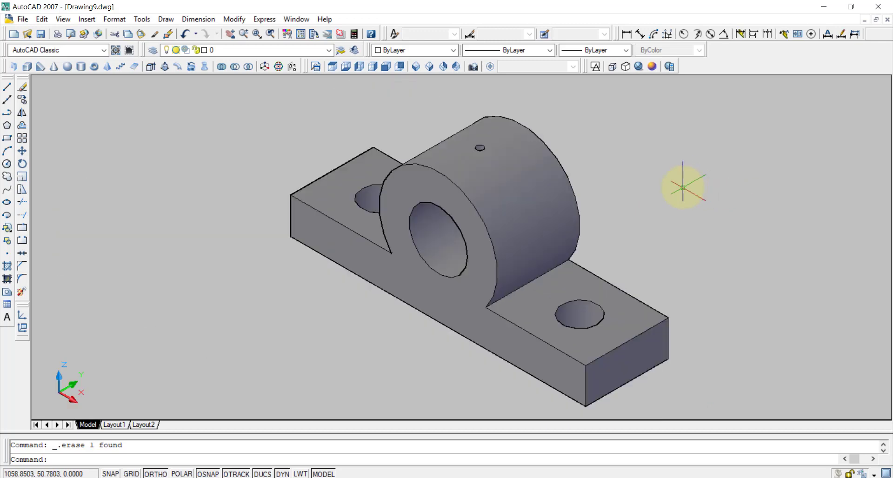
# Examine the finished bracket from different angles with Free Orbit
pyautogui.click(64, 20)
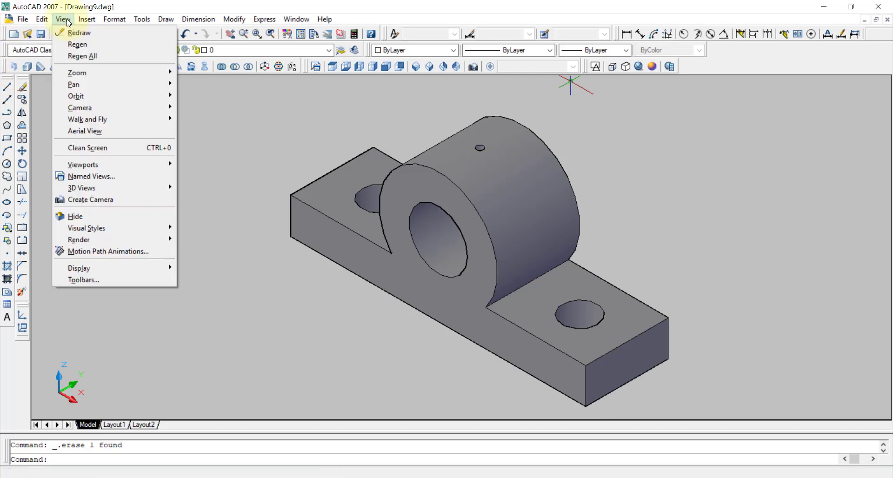
pyautogui.moveTo(89, 96)
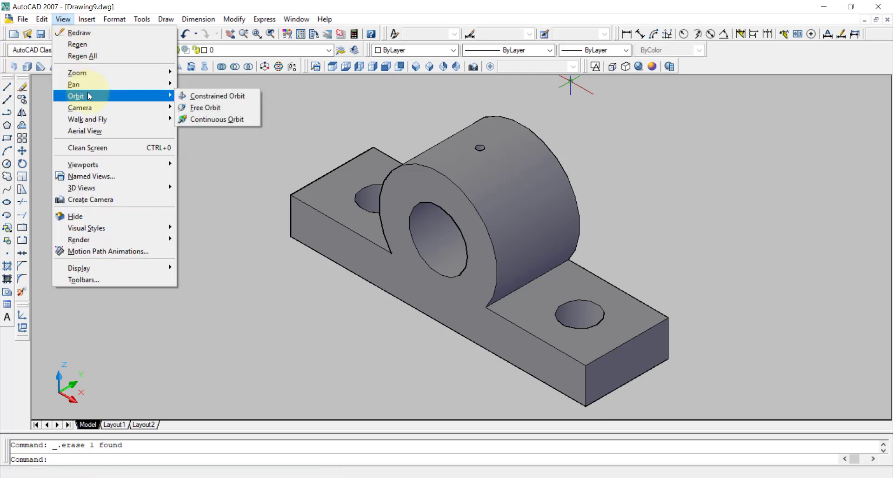
pyautogui.click(86, 94)
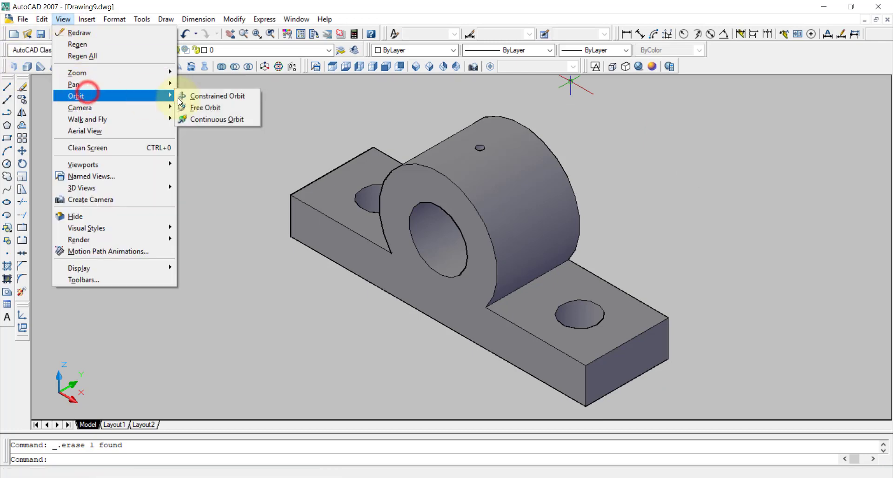
pyautogui.click(219, 107)
pyautogui.moveTo(484, 233)
pyautogui.mouseDown()
pyautogui.moveTo(564, 183)
pyautogui.moveTo(489, 193)
pyautogui.moveTo(532, 159)
pyautogui.moveTo(479, 182)
pyautogui.moveTo(400, 281)
pyautogui.moveTo(498, 191)
pyautogui.moveTo(413, 297)
pyautogui.moveTo(480, 286)
pyautogui.moveTo(454, 275)
pyautogui.moveTo(480, 249)
pyautogui.mouseUp()
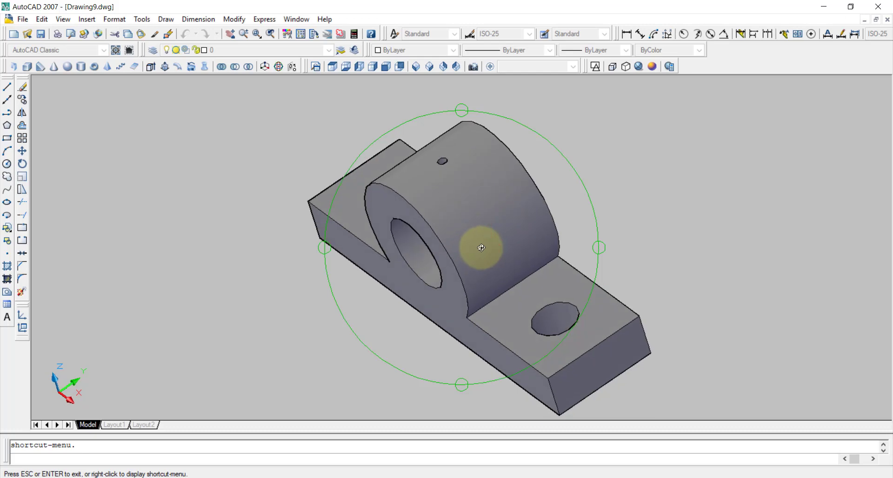
pyautogui.moveTo(465, 251); pyautogui.dragTo(499, 245)
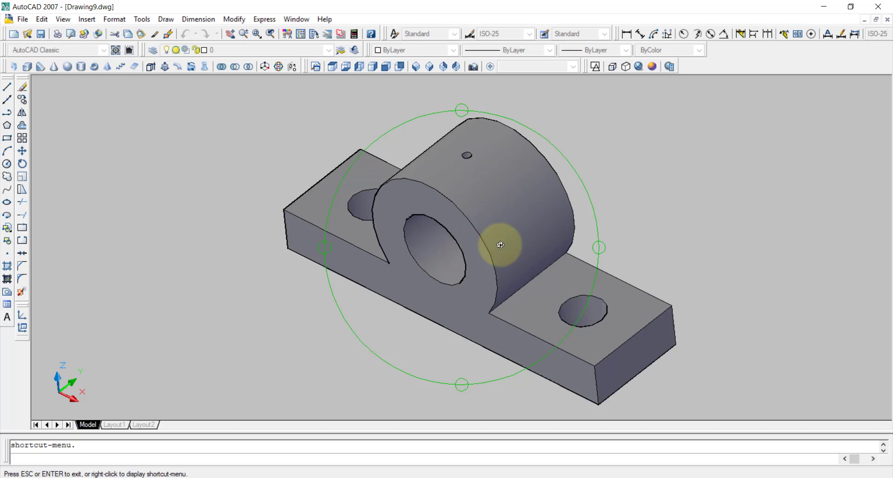